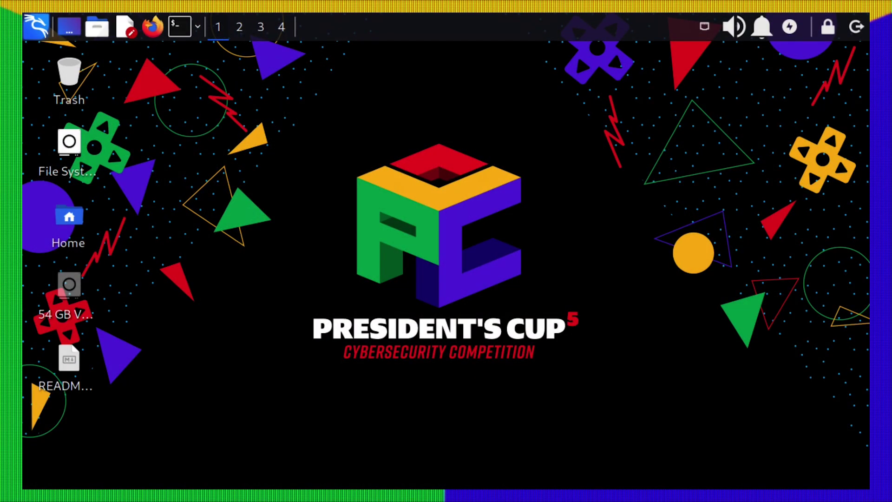
# Step: Mount the 54 GB volume by authenticating with the account password, close its file window, and open the README file on the desktop
pyautogui.doubleClick(67, 287)
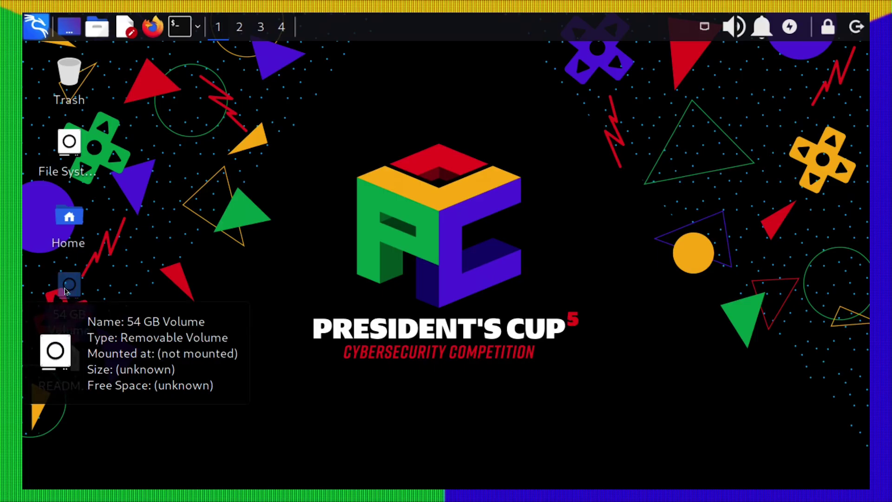
pyautogui.write('*******')
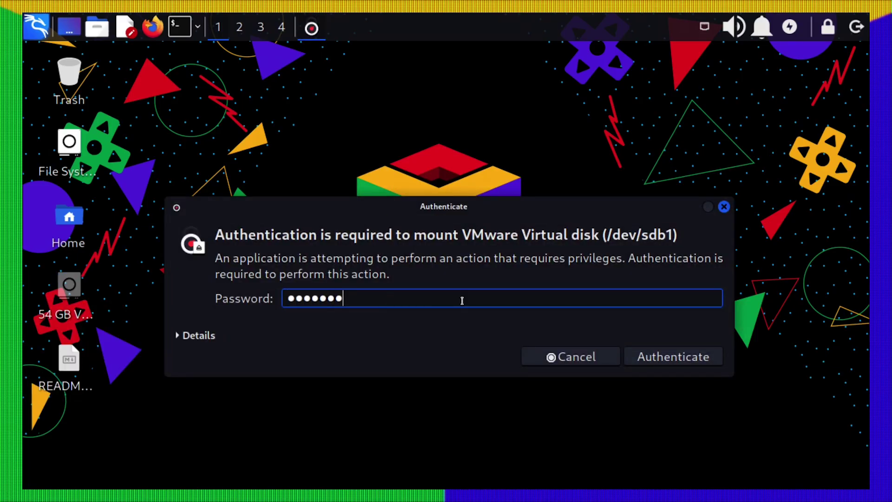
pyautogui.click(693, 365)
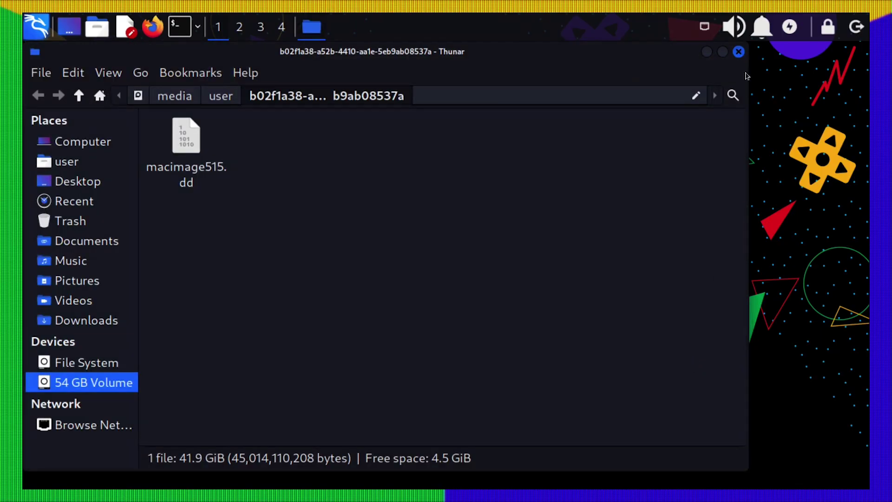
pyautogui.click(739, 51)
pyautogui.doubleClick(69, 359)
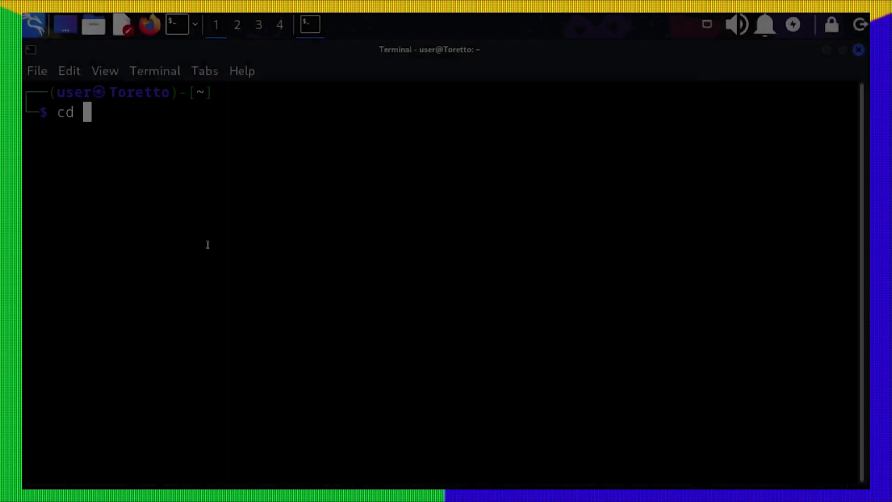
# Step: In the terminal, change to /home/user/autopsy/autopsy-4.20.0/ and launch Autopsy with sudo bin/autopsy
pyautogui.write('/home/')
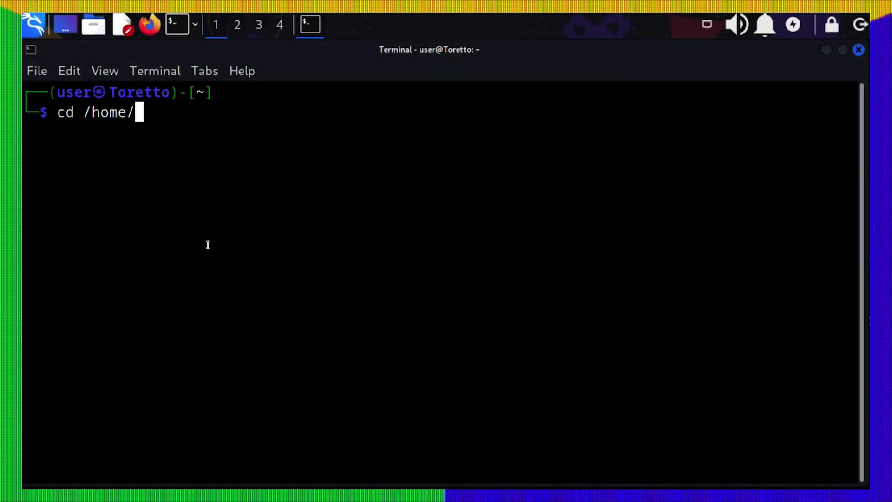
pyautogui.write('user/aut')
pyautogui.press('Tab')
pyautogui.write('au')
pyautogui.press('Tab')
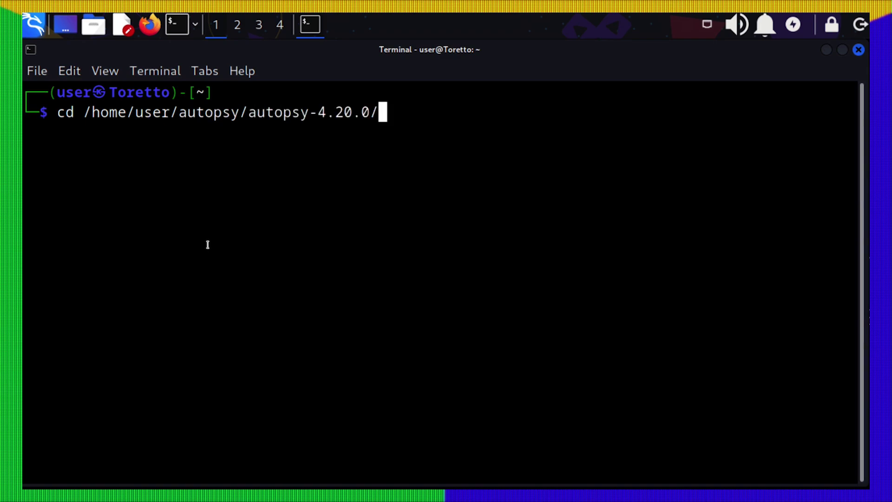
pyautogui.press('Return')
pyautogui.write('sudo bin/autopsy')
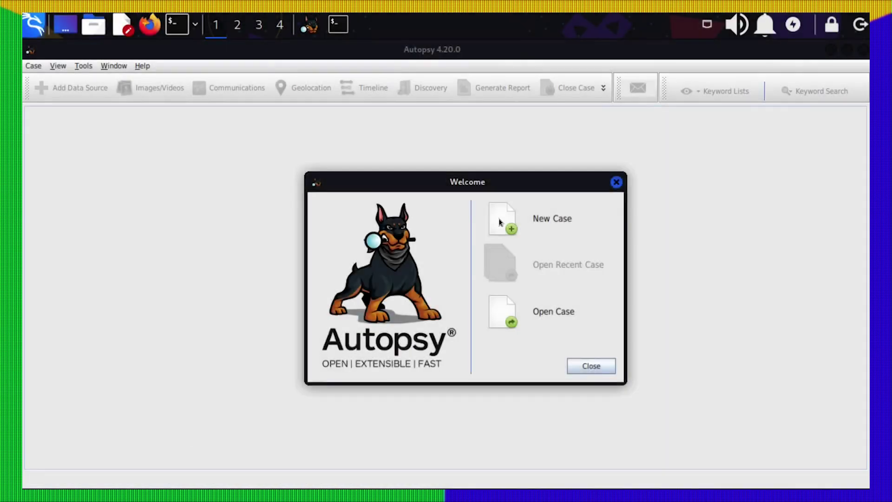
# Step: Create a new case named "The Fast and the APFS" in a new Desktop folder named "Case File", leaving the optional information blank
pyautogui.click(500, 218)
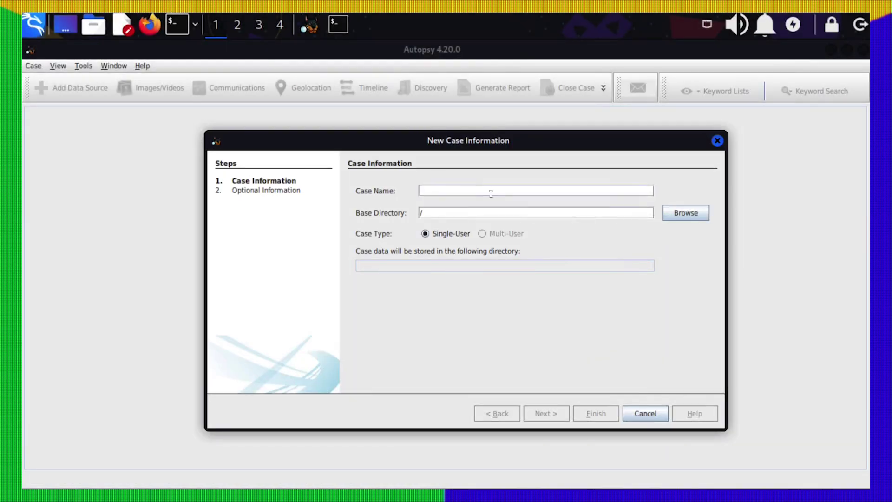
pyautogui.write('The Fast and the APFS')
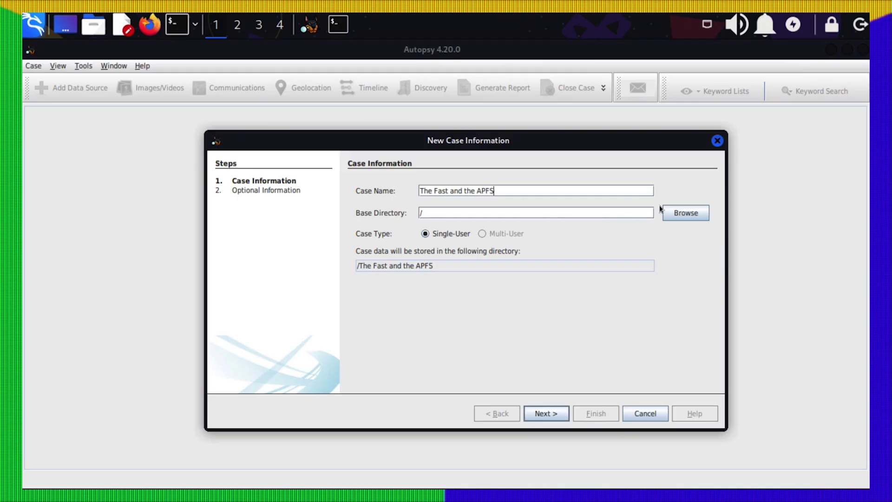
pyautogui.click(686, 213)
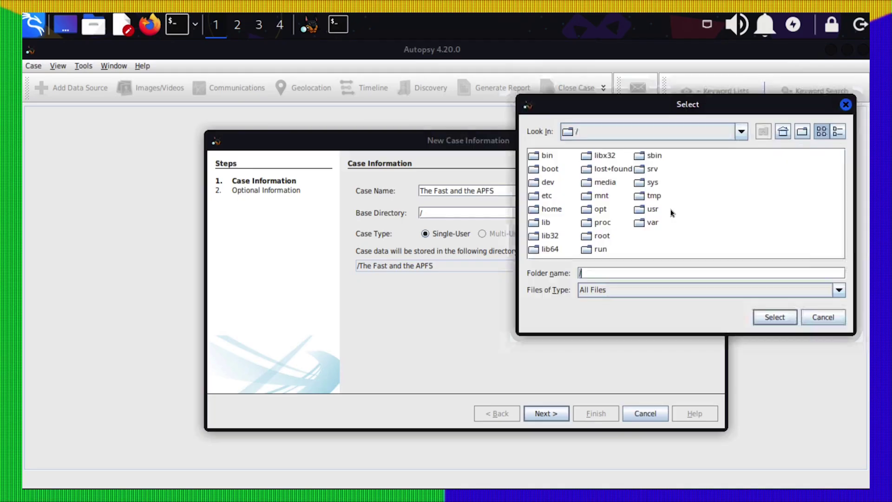
pyautogui.doubleClick(552, 209)
pyautogui.doubleClick(543, 156)
pyautogui.doubleClick(551, 170)
pyautogui.click(804, 131)
pyautogui.write('Case File')
pyautogui.click(767, 318)
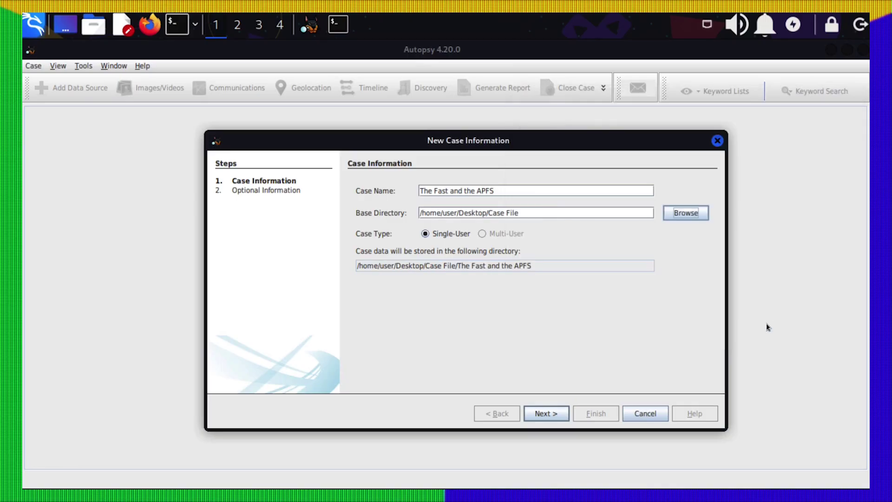
pyautogui.click(544, 413)
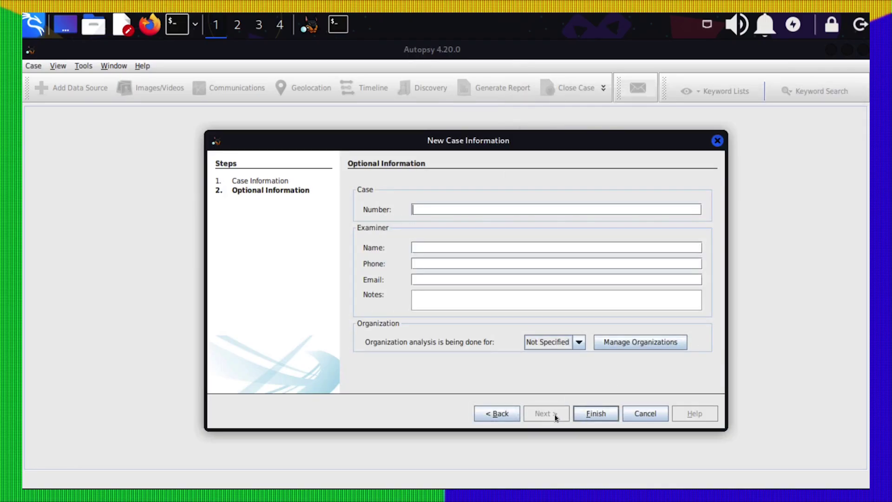
pyautogui.click(595, 414)
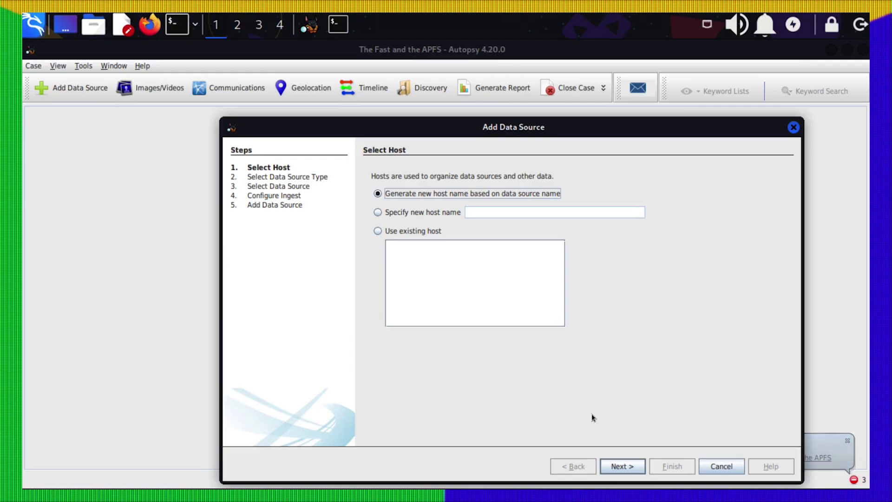
# Step: Choose the disk image macimage515.dd from the mounted volume as the data source, with a host name generated from it
pyautogui.click(634, 469)
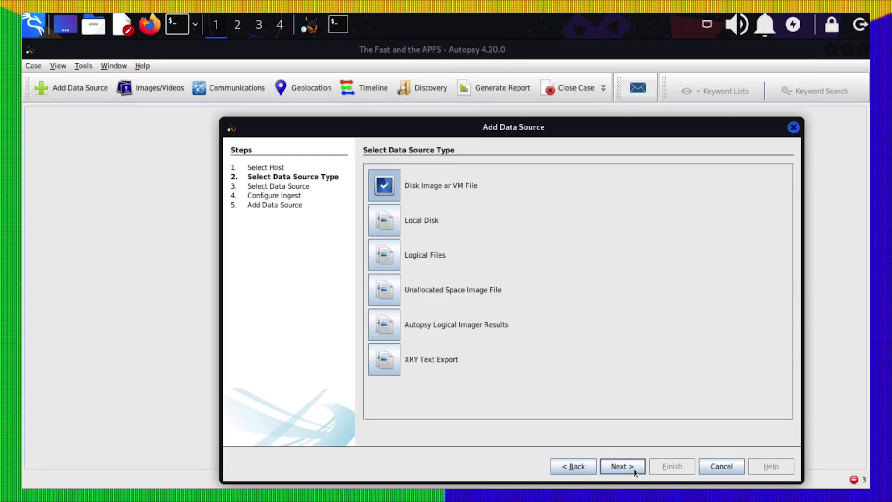
pyautogui.click(634, 470)
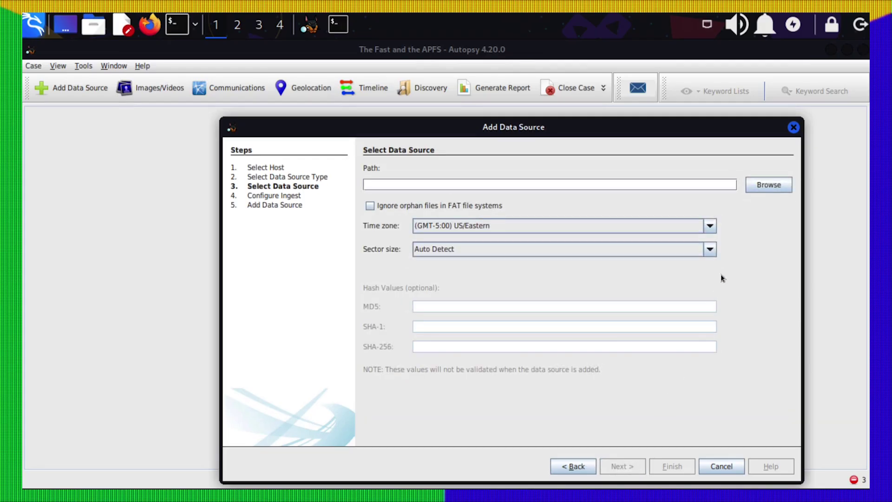
pyautogui.click(768, 186)
pyautogui.doubleClick(442, 260)
pyautogui.doubleClick(445, 235)
pyautogui.click(460, 248)
pyautogui.click(667, 396)
pyautogui.click(629, 466)
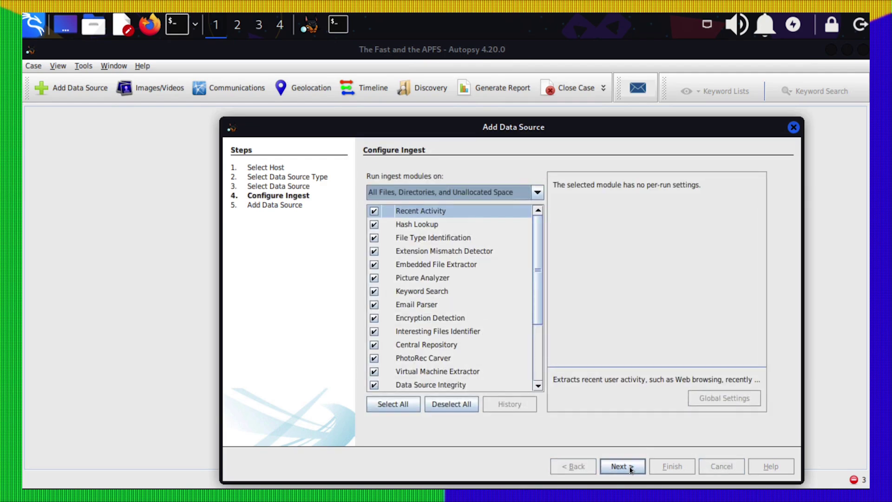
# Step: Accept the default ingest modules for all files, directories and unallocated space, and finish adding the data source
pyautogui.click(629, 467)
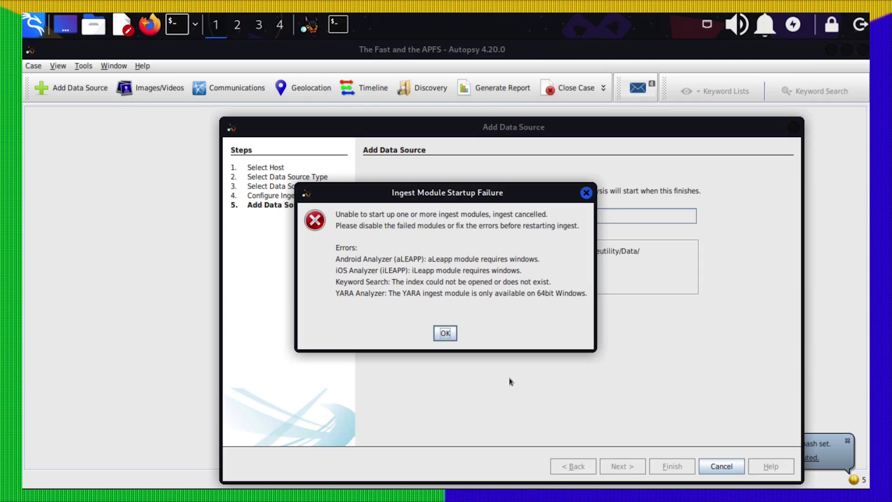
pyautogui.click(445, 334)
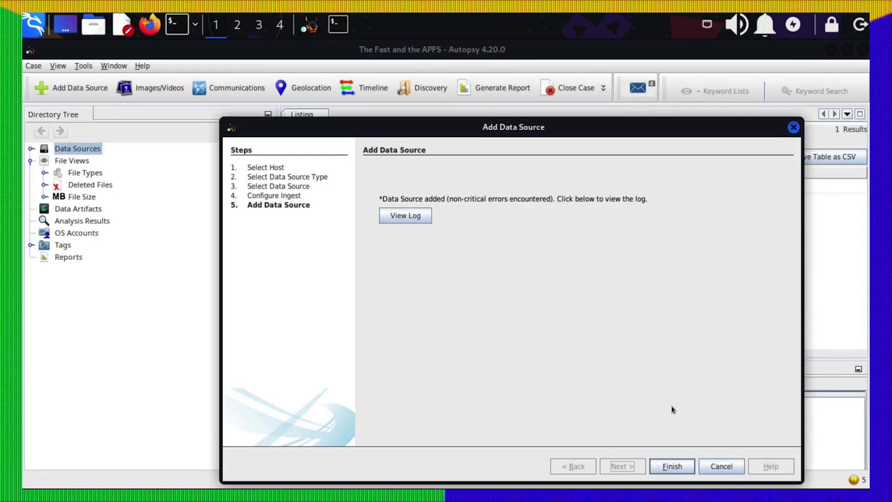
pyautogui.click(674, 466)
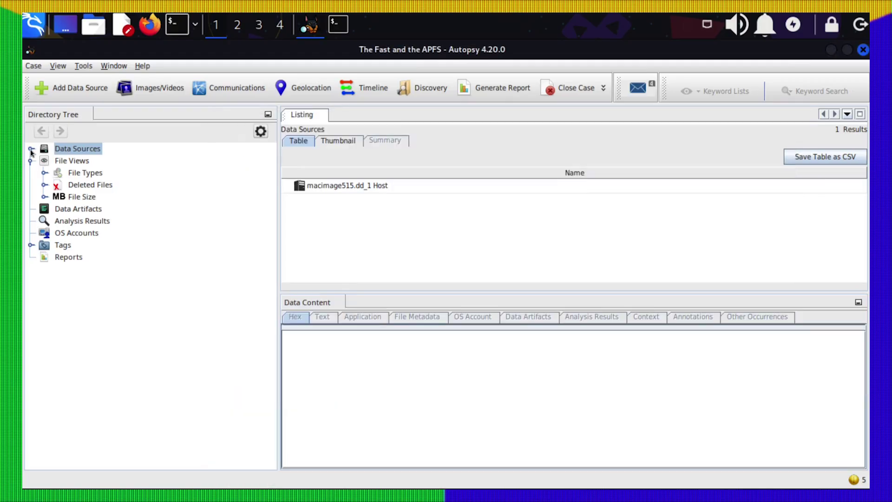
# Step: Expand the macimage515.dd data source down to its APFS Pool volumes, and open the Mousepad text editor for case notes
pyautogui.click(30, 149)
pyautogui.click(44, 161)
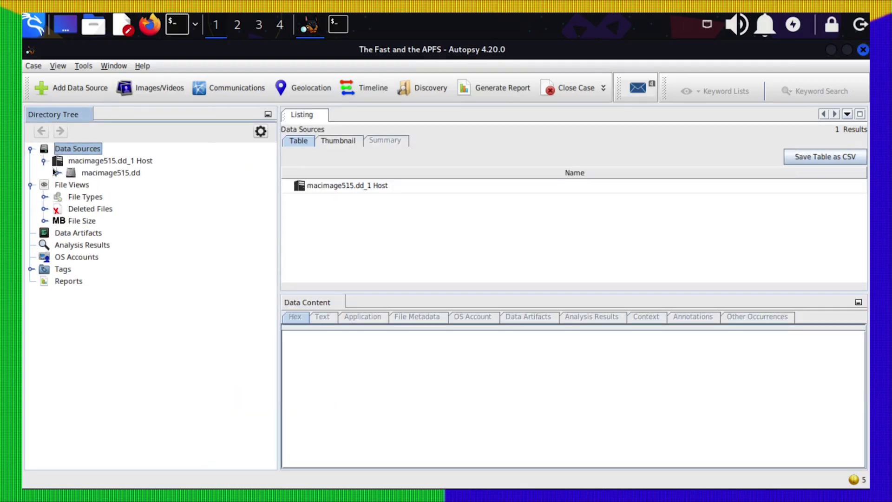
pyautogui.click(57, 173)
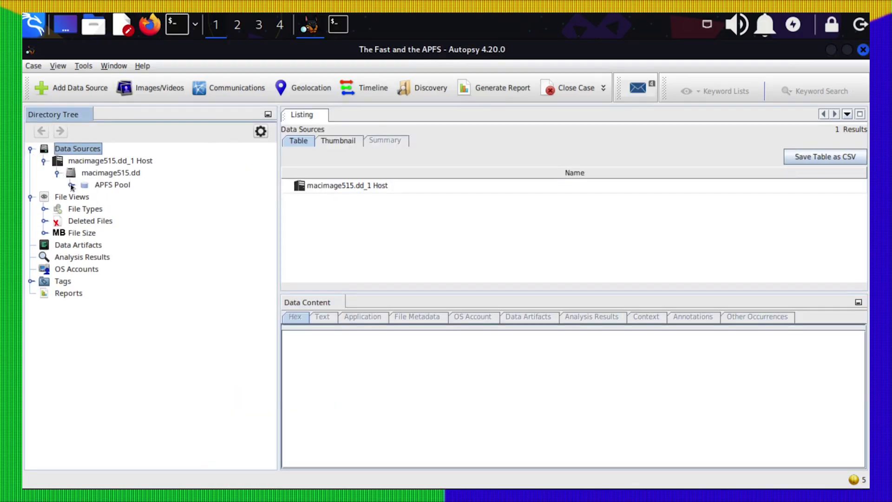
pyautogui.click(72, 186)
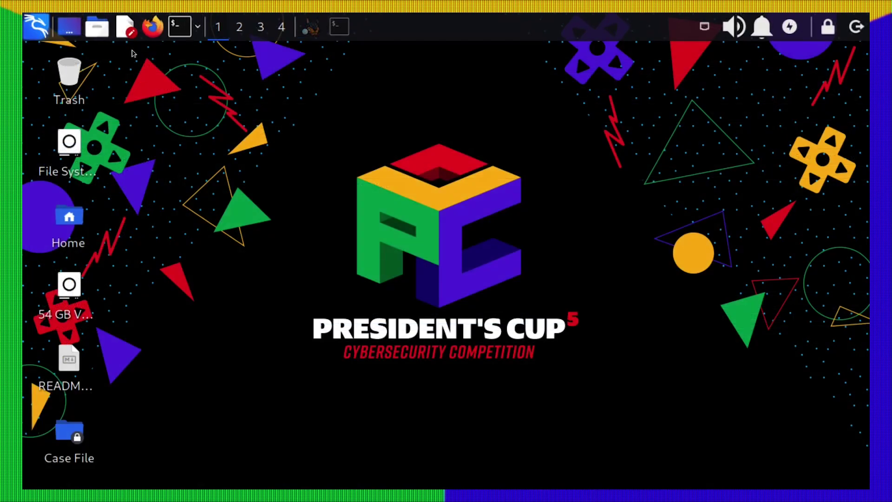
pyautogui.click(129, 29)
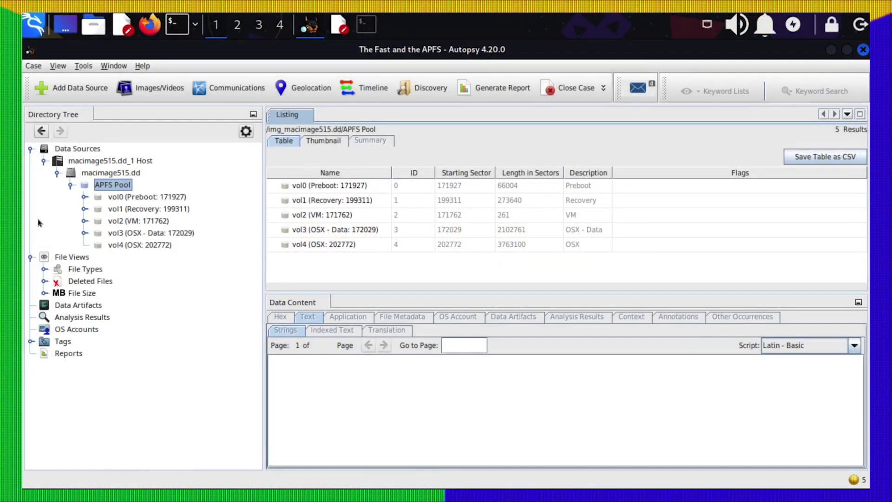
# Step: In Autopsy, browse vol3 (OSX - Data) to Library/Preferences/SystemConfiguration and select preferences.plist
pyautogui.click(85, 233)
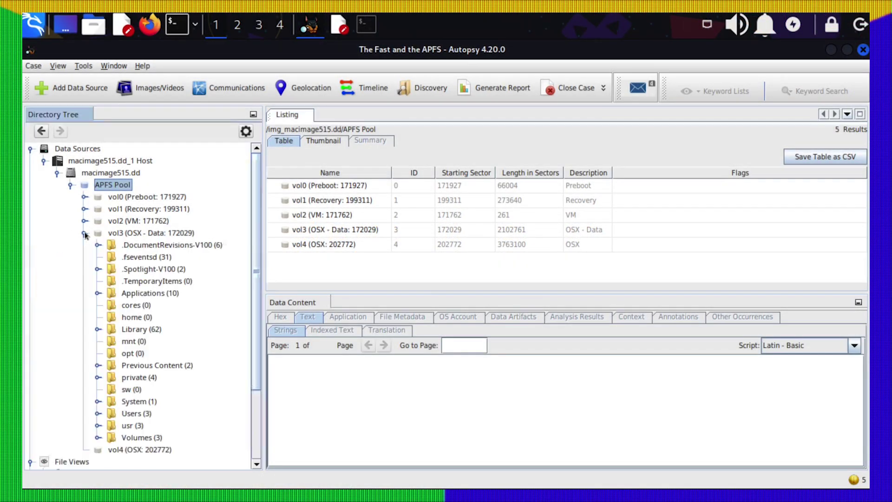
pyautogui.click(98, 329)
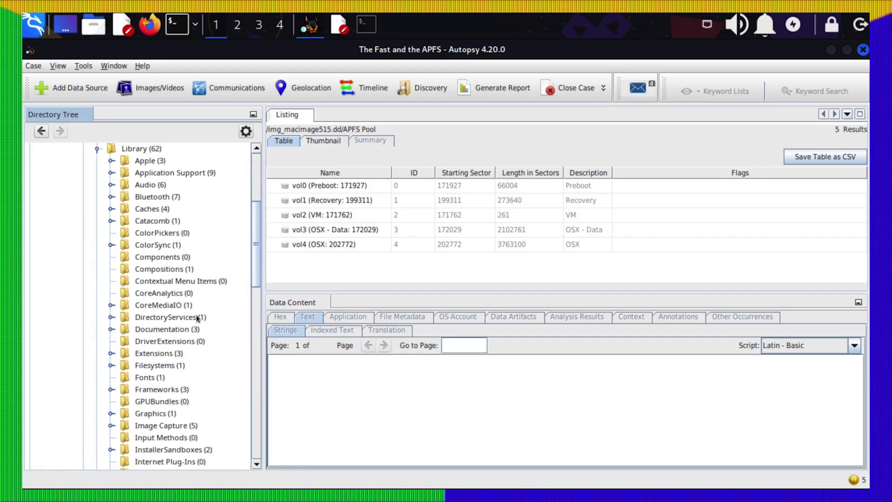
pyautogui.scroll(-9, 237, 300)
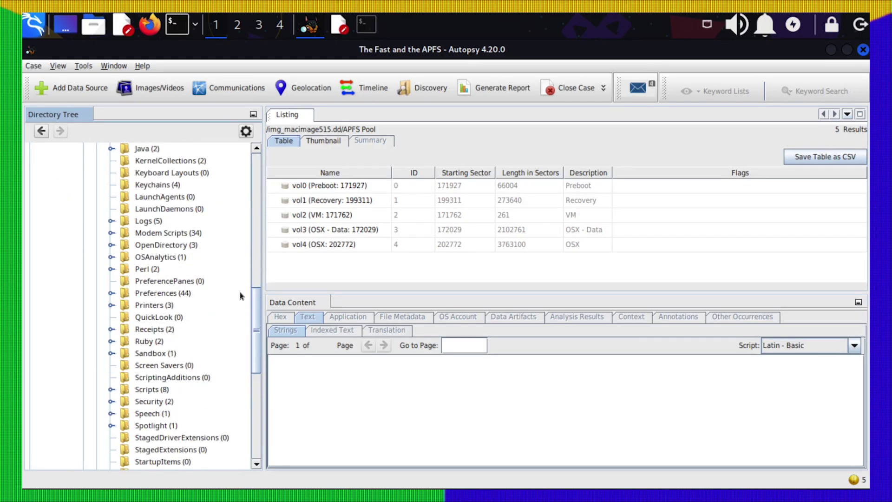
pyautogui.click(113, 294)
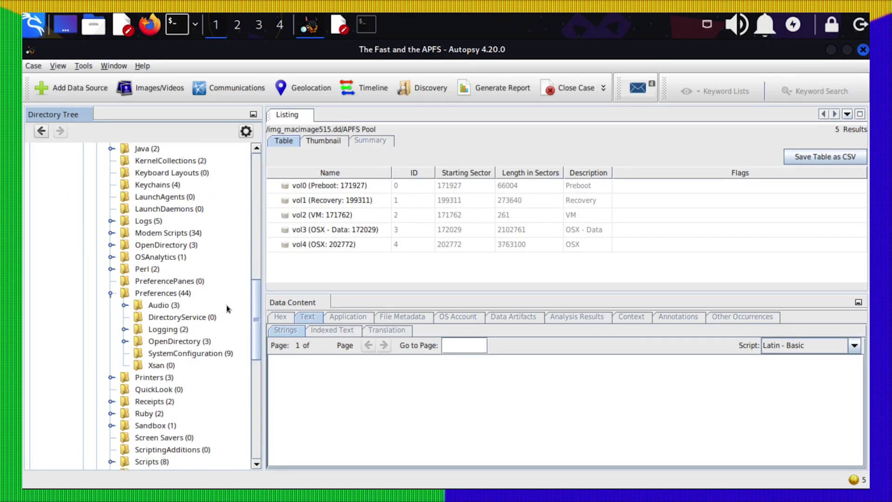
pyautogui.click(216, 353)
pyautogui.scroll(-1, 460, 212)
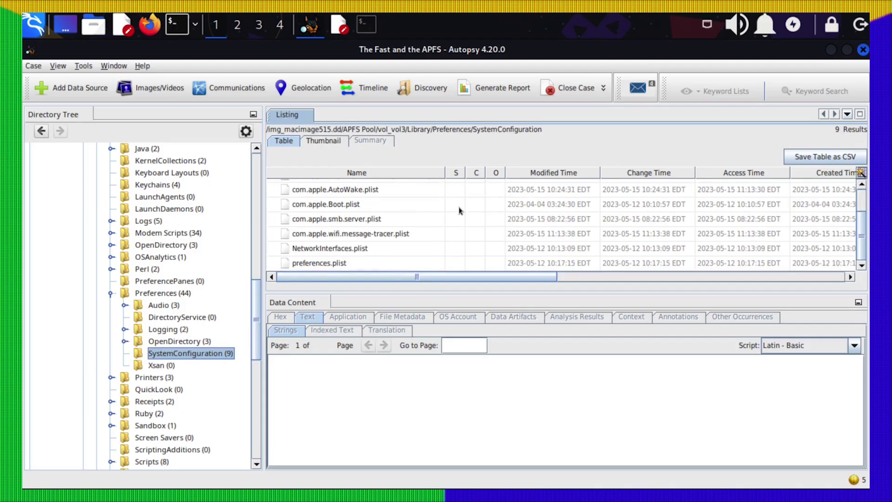
pyautogui.click(338, 265)
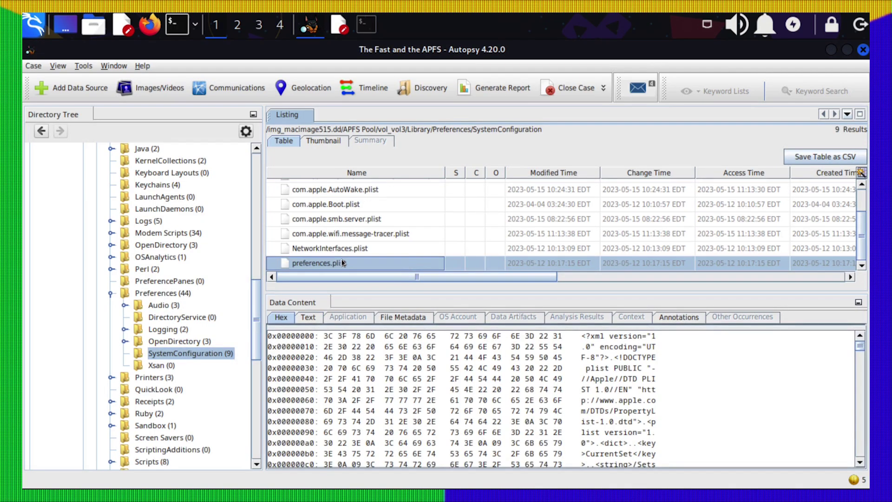
# Step: Show the contents of preferences.plist as text and find the LocalHostName entry
pyautogui.click(312, 317)
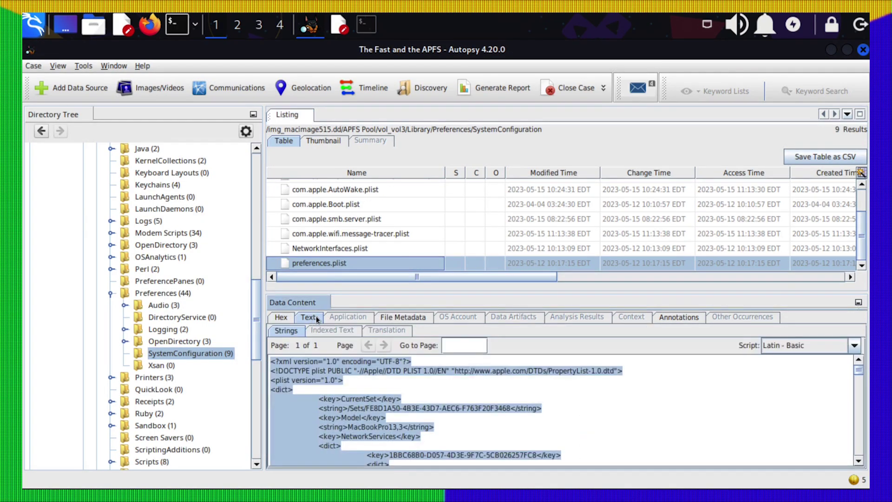
pyautogui.click(540, 398)
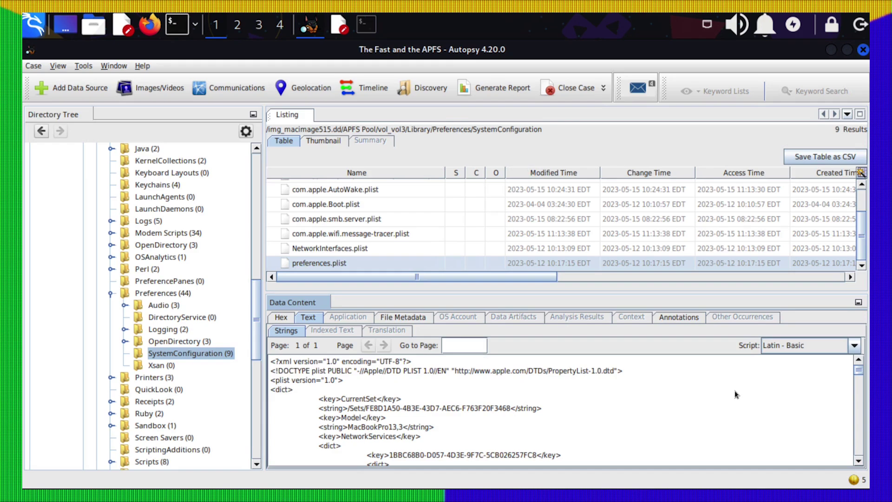
pyautogui.scroll(-4, 766, 380)
pyautogui.scroll(-10, 765, 381)
pyautogui.scroll(-5, 765, 380)
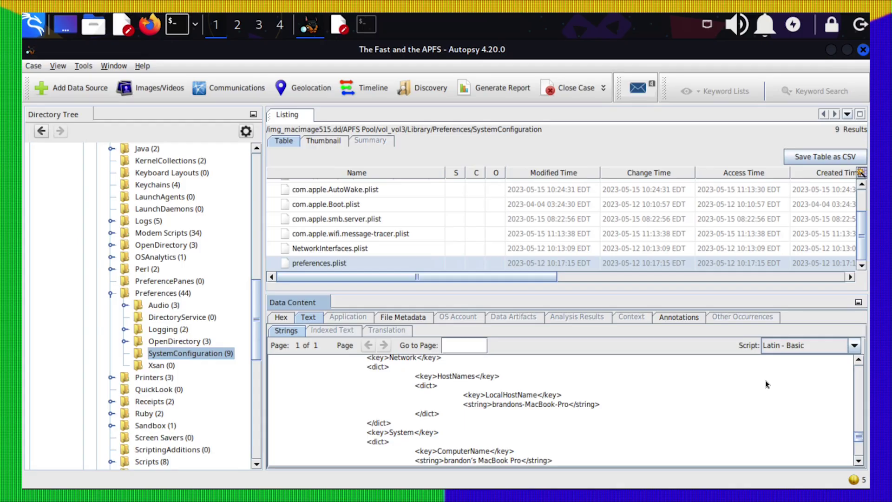
# Step: Copy the LocalHostName value into the Case Notes file in Mousepad and add two line breaks after it
pyautogui.moveTo(568, 405); pyautogui.dragTo(492, 404)
pyautogui.rightClick(561, 405)
pyautogui.click(575, 414)
pyautogui.click(339, 33)
pyautogui.rightClick(296, 124)
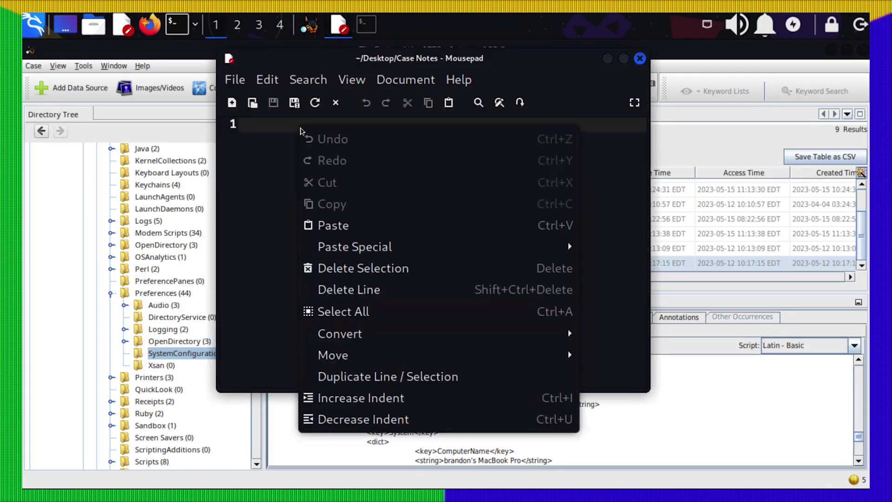
pyautogui.click(300, 225)
pyautogui.press('Return')
pyautogui.press('Return')
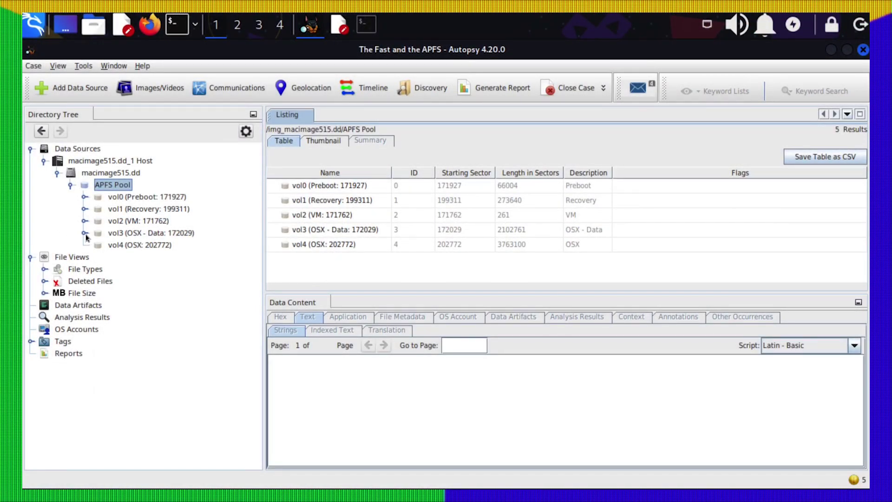
# Step: Browse vol3 (OSX - Data) through Users and the non-shared user's home folder to Library/Mail/V9
pyautogui.click(85, 234)
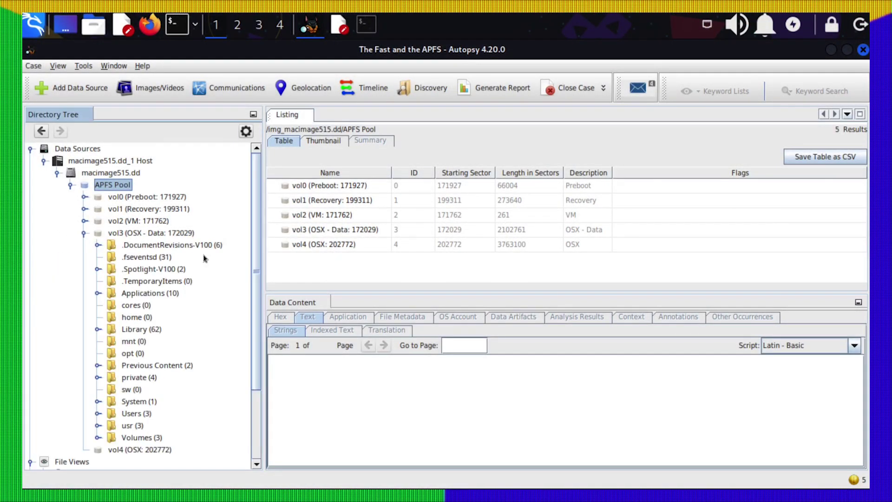
pyautogui.click(98, 414)
pyautogui.scroll(-3, 227, 358)
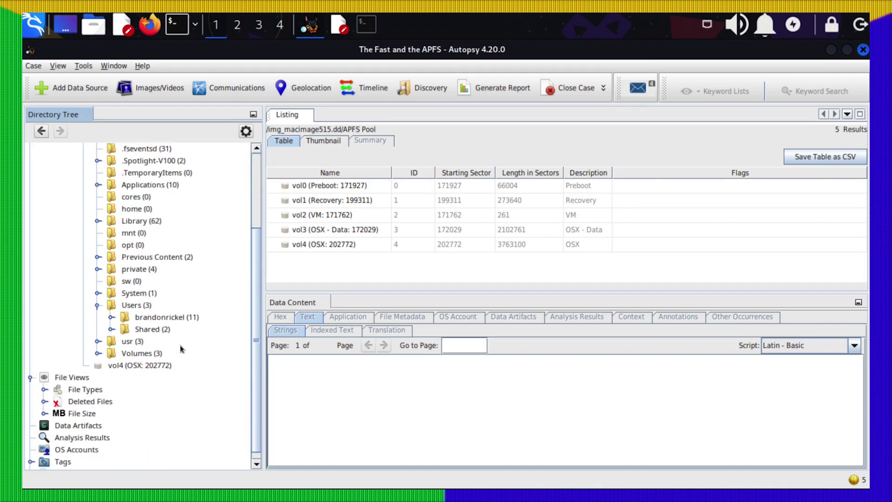
pyautogui.click(111, 317)
pyautogui.click(125, 377)
pyautogui.scroll(-6, 223, 342)
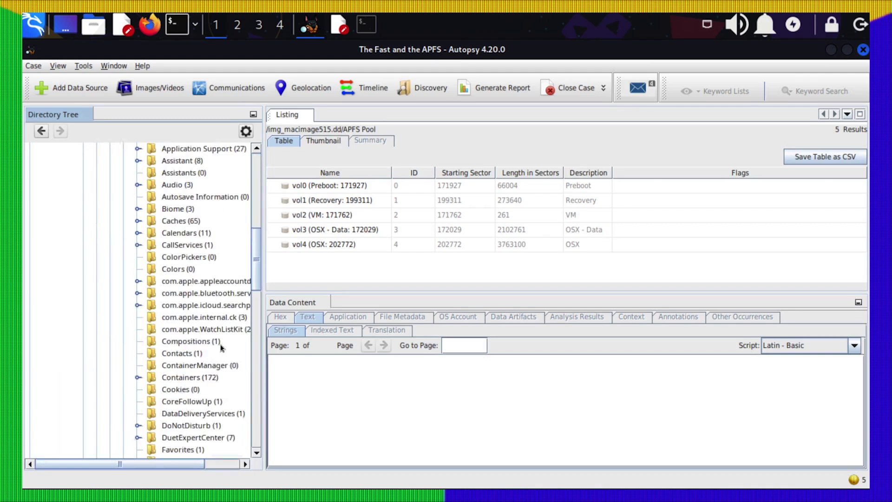
pyautogui.scroll(-3, 223, 343)
pyautogui.click(138, 365)
pyautogui.click(150, 378)
pyautogui.moveTo(166, 463); pyautogui.dragTo(229, 463)
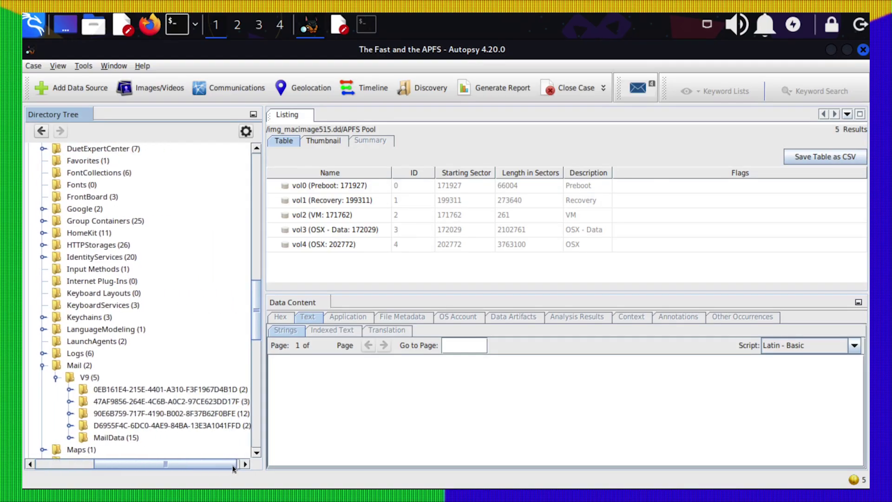
# Step: Look through the contents of the four mail account folders with long identifier names inside V9
pyautogui.click(227, 388)
pyautogui.click(227, 401)
pyautogui.click(227, 413)
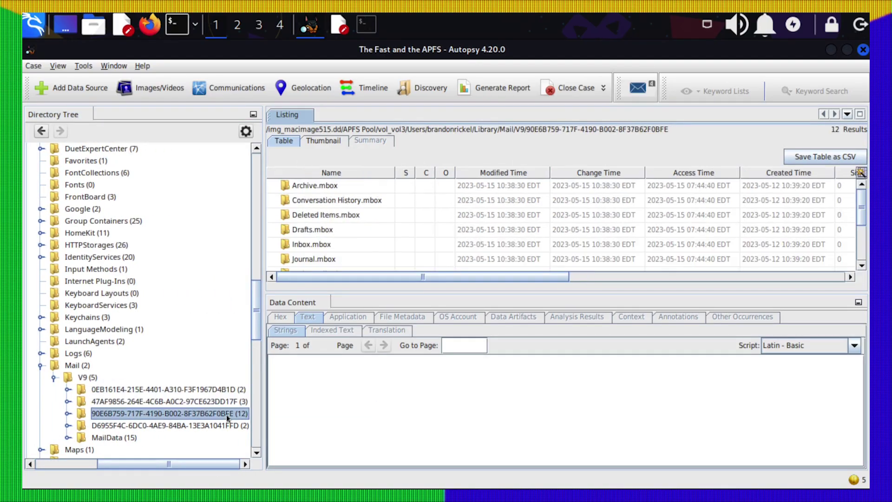
pyautogui.click(228, 426)
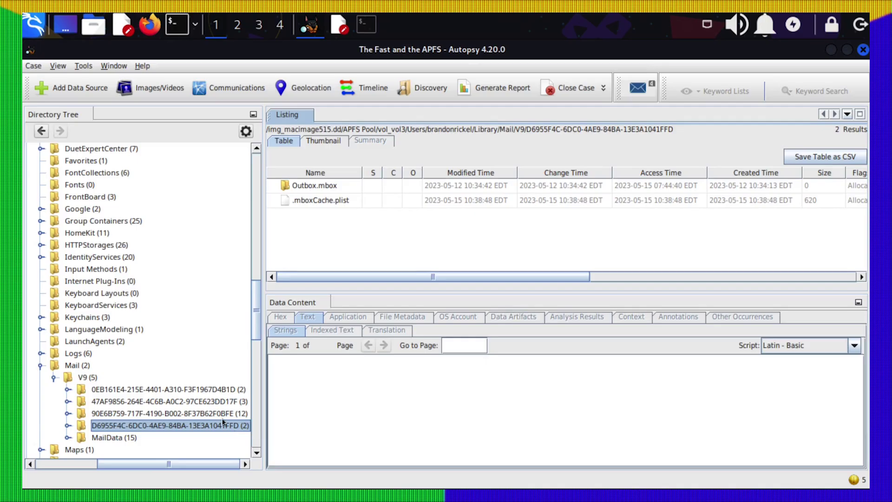
# Step: Open account folder 47AF9856-264E-4C6B-A0C2-97CE623DD17F and go through [Gmail].mbox and Drafts.mbox to the Data/Messages folder
pyautogui.click(100, 402)
pyautogui.click(68, 402)
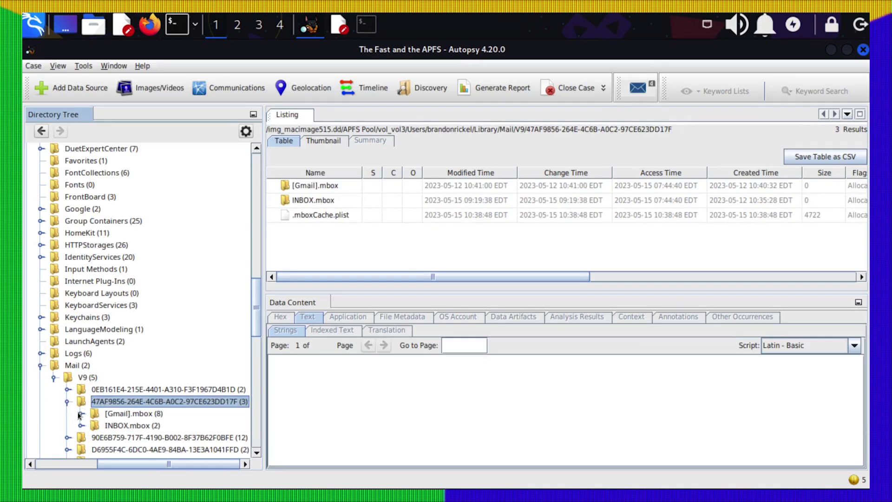
pyautogui.click(81, 414)
pyautogui.click(97, 393)
pyautogui.click(109, 405)
pyautogui.click(86, 416)
pyautogui.click(138, 440)
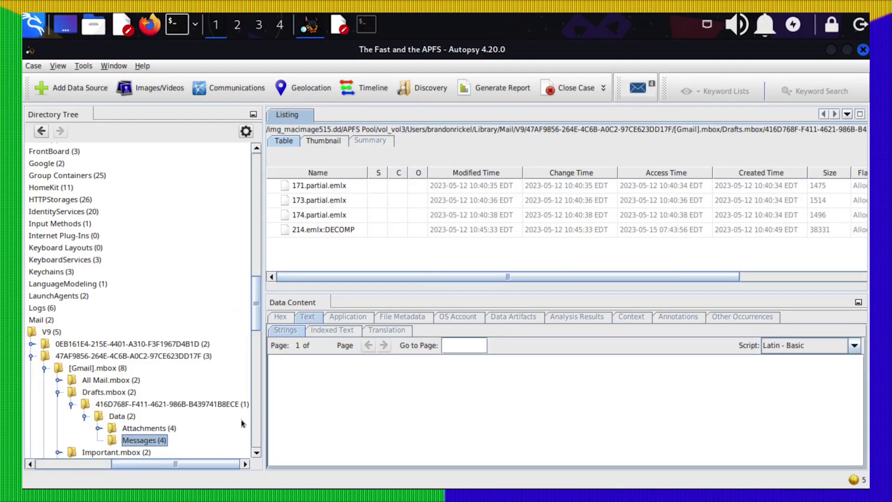
# Step: Show the draft message 171.partial.emlx as text and read its headers
pyautogui.click(363, 185)
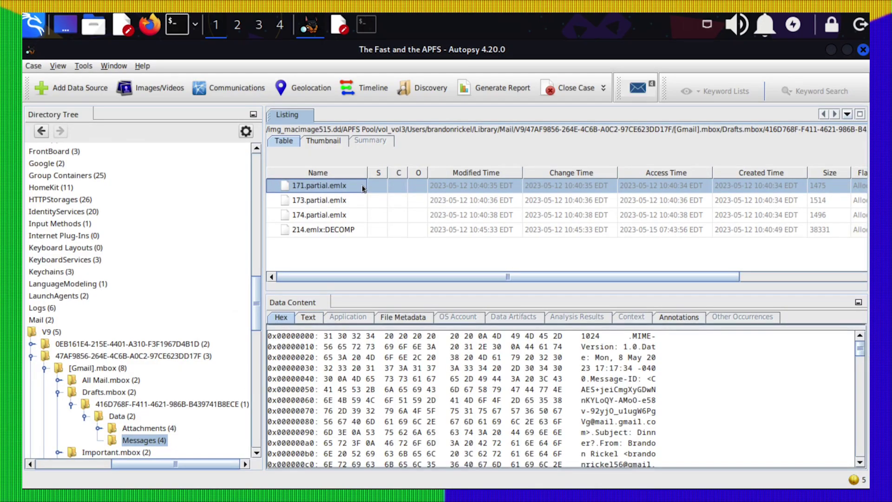
pyautogui.click(309, 317)
pyautogui.click(437, 374)
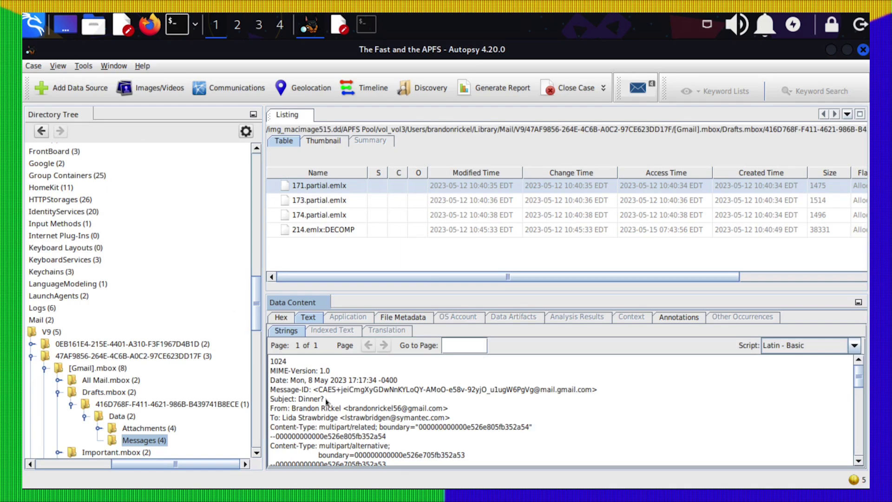
# Step: Browse the drafts' Attachments folder to 171/2 and preview IMG-4323.jpg
pyautogui.click(150, 429)
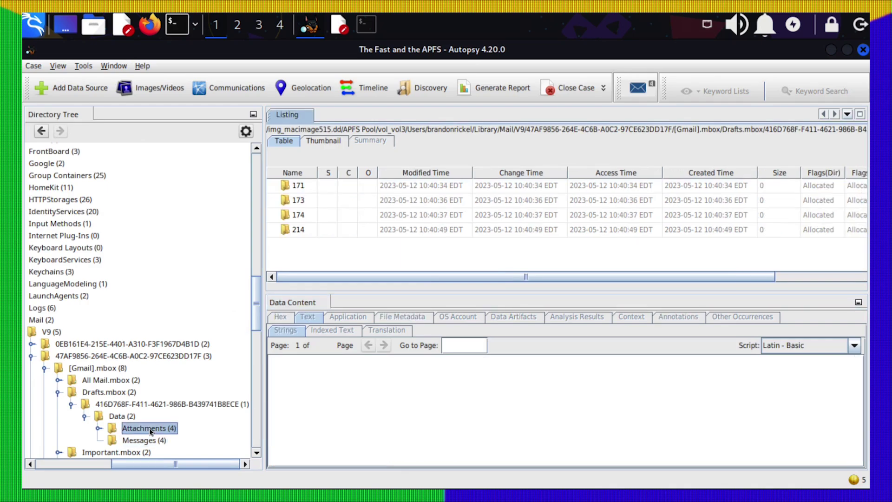
pyautogui.click(98, 428)
pyautogui.click(112, 416)
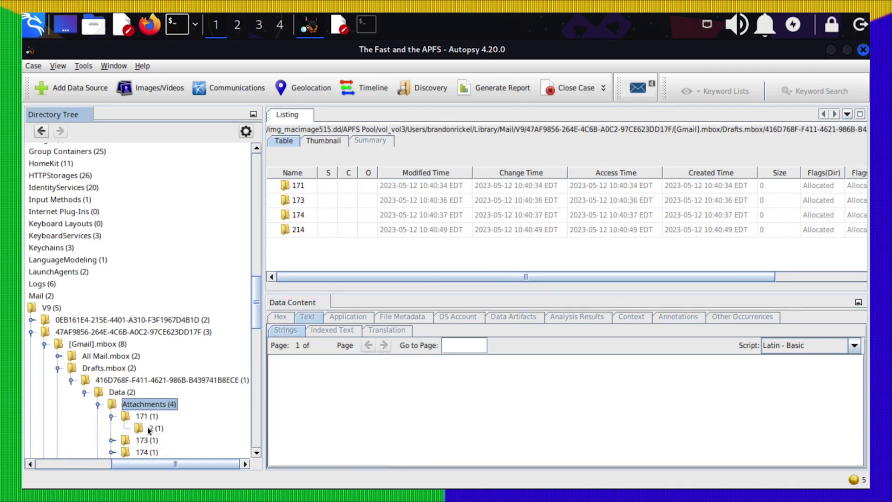
pyautogui.click(154, 428)
pyautogui.click(346, 187)
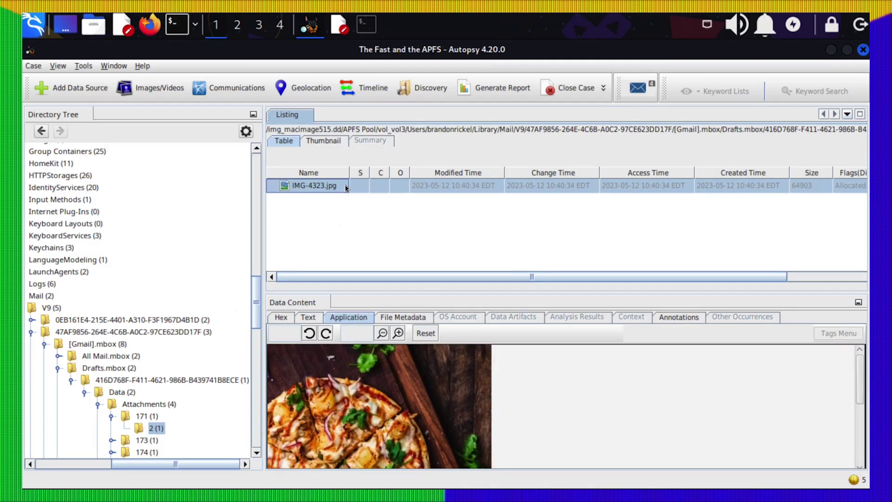
# Step: Extract IMG-4323.jpg to the case's Export folder under its original file name
pyautogui.rightClick(346, 188)
pyautogui.click(366, 236)
pyautogui.click(401, 324)
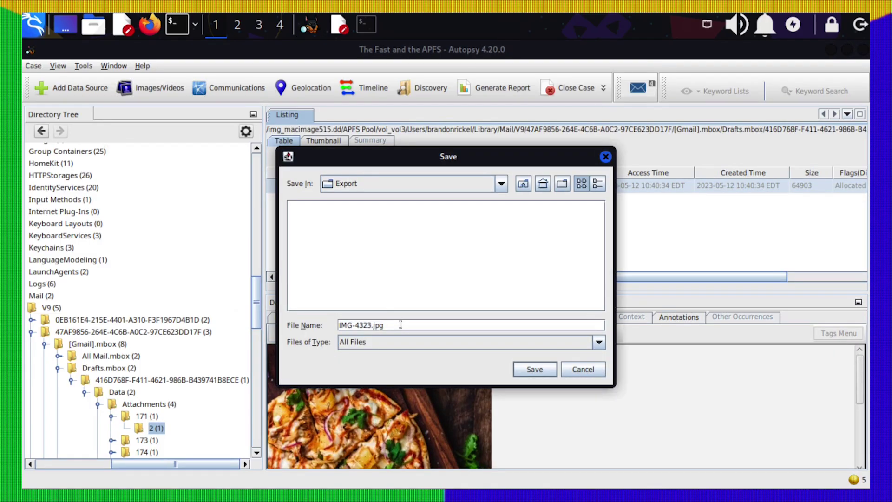
pyautogui.click(530, 374)
# Step: In a terminal on the Export folder, list the files and compute the MD5 hash of IMG-4323.jpg with md5sum
pyautogui.hotkey('ctrl', 'alt', 't')
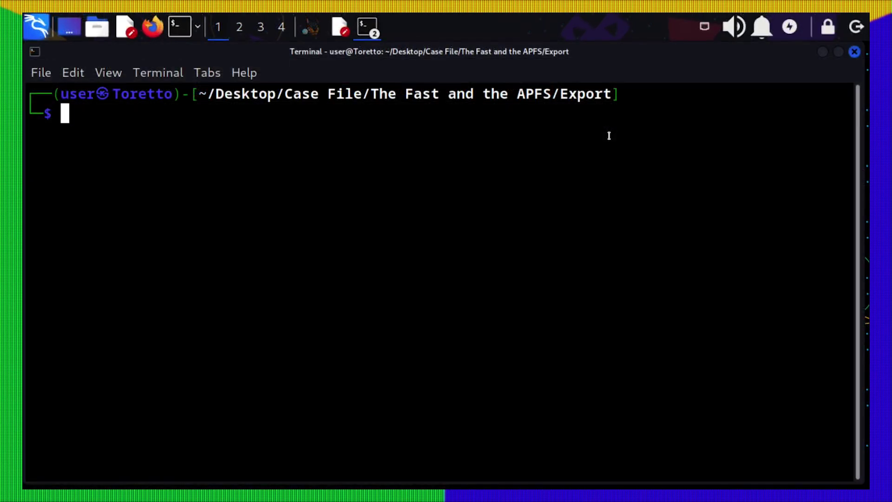
pyautogui.write('ls')
pyautogui.press('Return')
pyautogui.write('md5sum I')
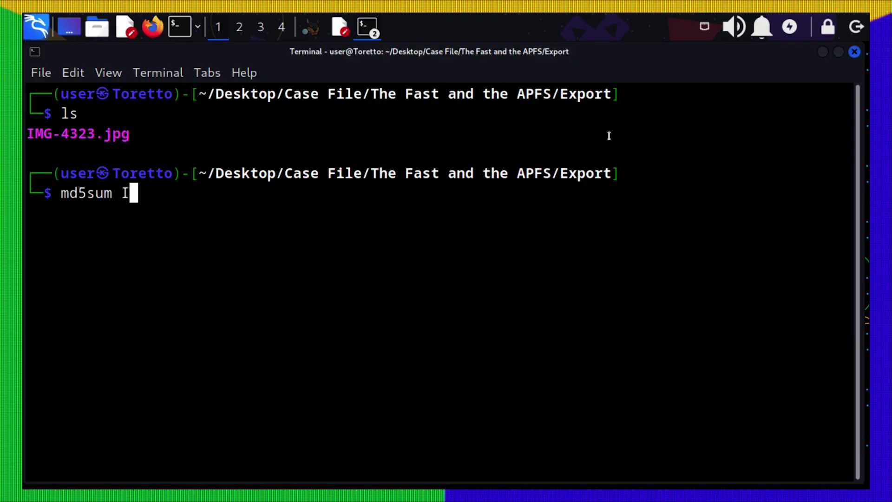
pyautogui.press('Tab')
pyautogui.press('Return')
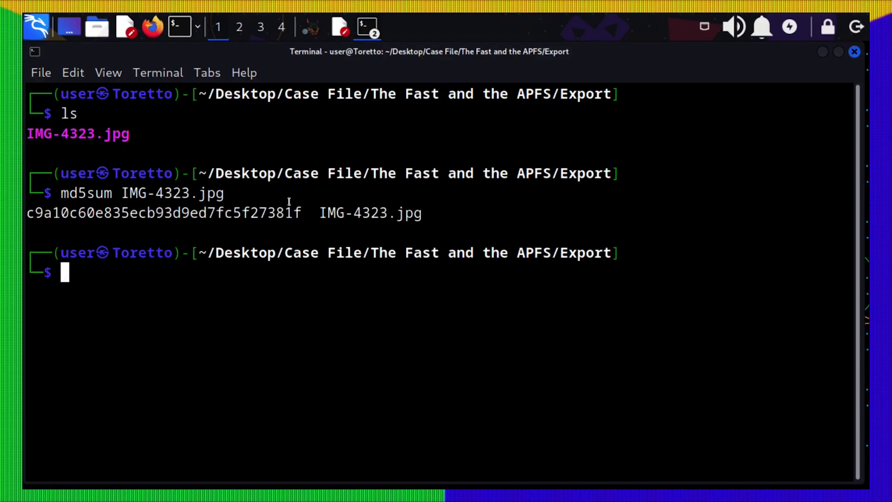
# Step: Copy the MD5 hash of IMG-4323.jpg into the Case Notes file in Mousepad and add two line breaks after it
pyautogui.doubleClick(263, 213)
pyautogui.rightClick(263, 213)
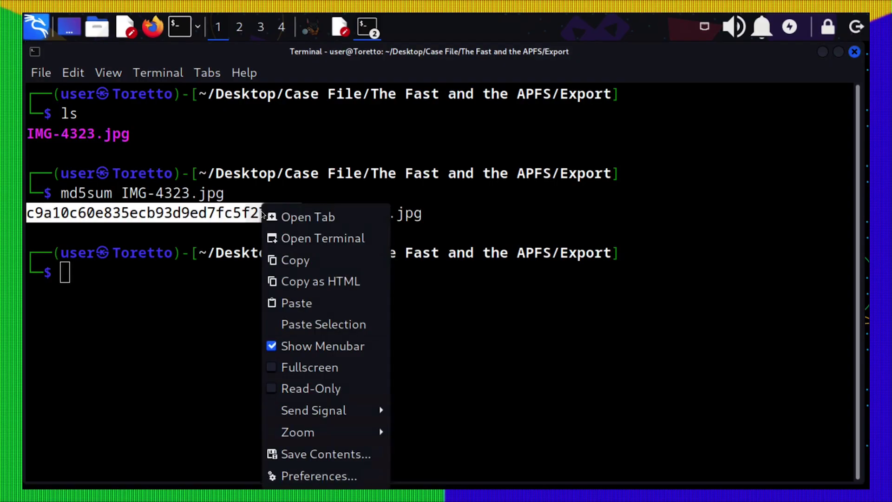
pyautogui.click(300, 261)
pyautogui.click(338, 38)
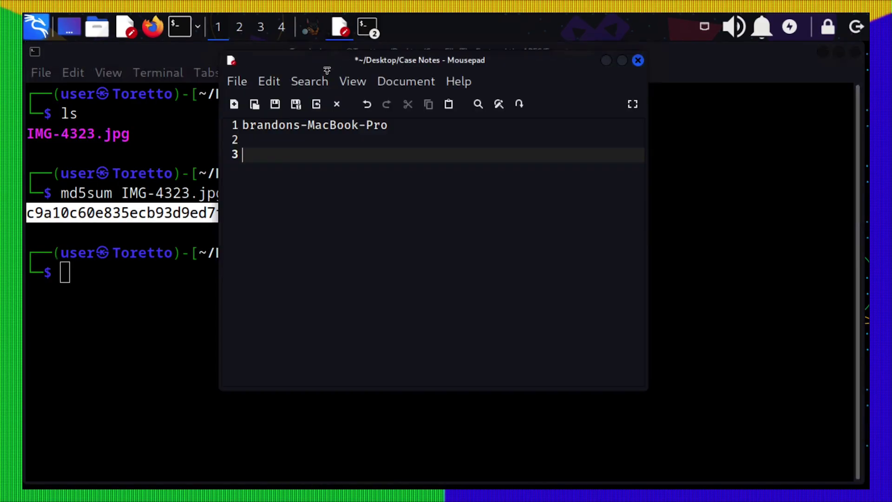
pyautogui.rightClick(265, 154)
pyautogui.press('Return')
pyautogui.press('Return')
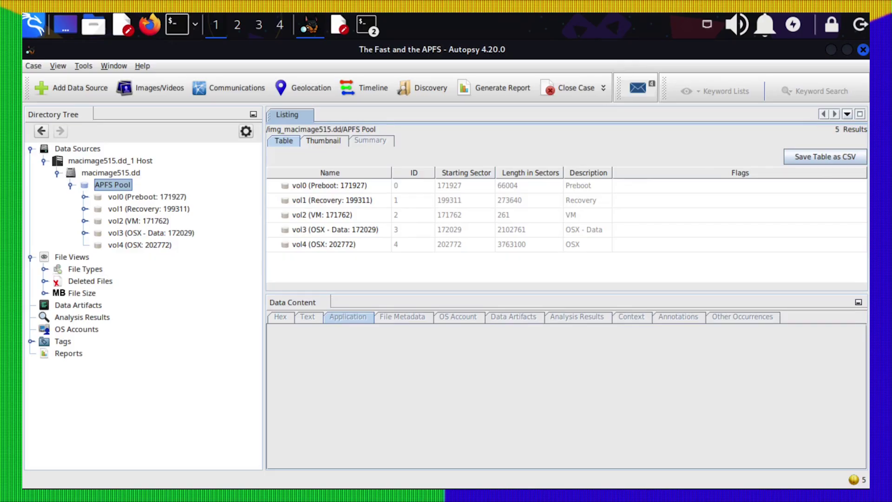
# Step: In Autopsy, browse vol3 (OSX - Data) through the user's home folder to Library/Application Support/Dock
pyautogui.click(84, 232)
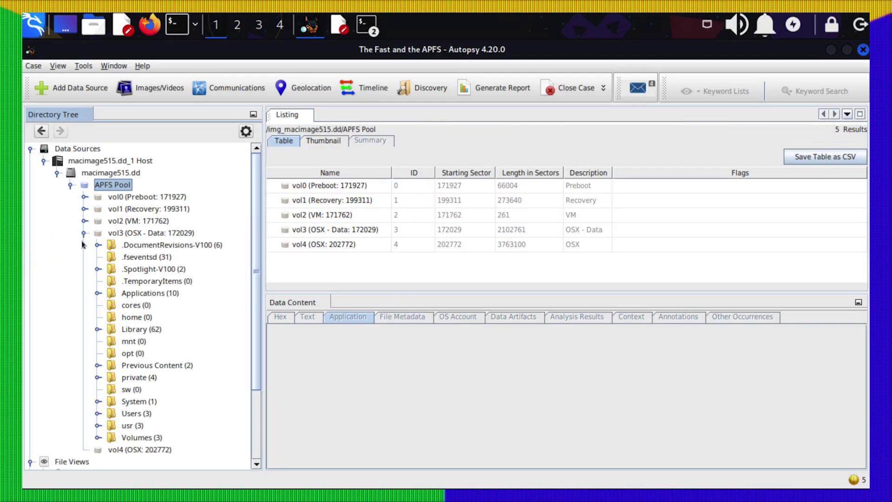
pyautogui.click(97, 413)
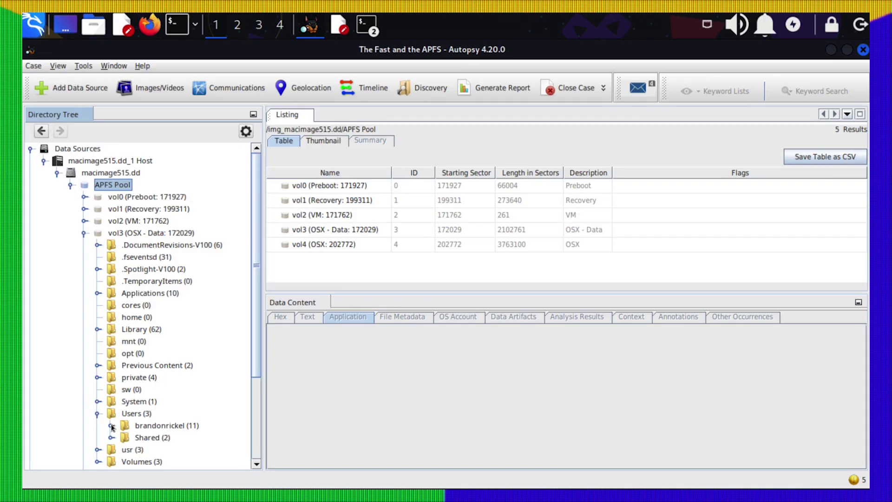
pyautogui.click(111, 426)
pyautogui.scroll(-2, 232, 384)
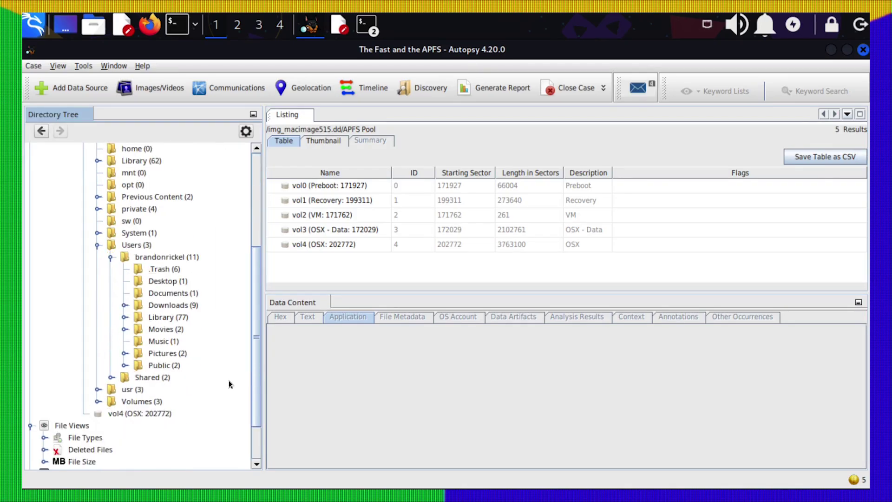
pyautogui.click(124, 317)
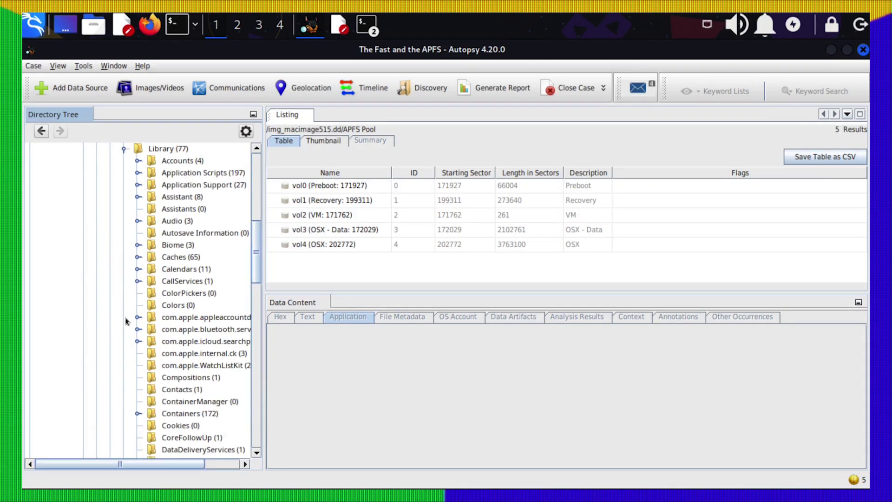
pyautogui.click(138, 184)
pyautogui.click(187, 391)
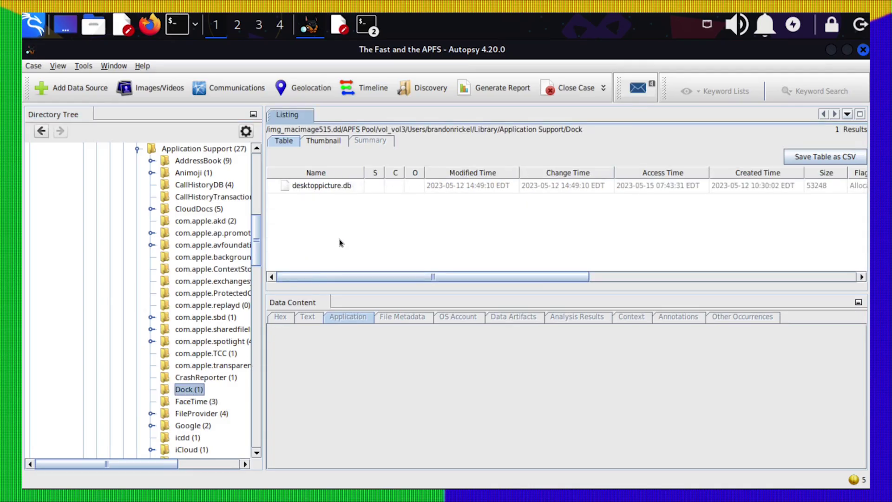
# Step: Extract desktoppicture.db from the Dock folder to the case's Export folder
pyautogui.rightClick(345, 187)
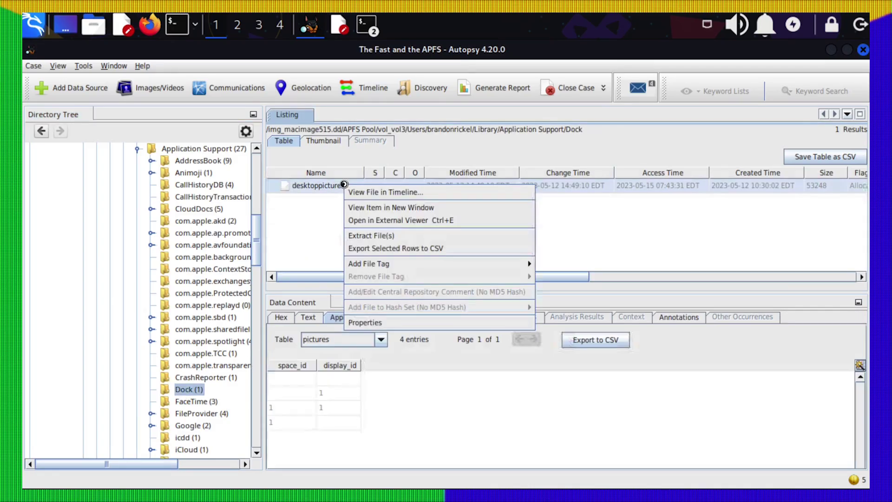
pyautogui.click(385, 236)
pyautogui.click(537, 370)
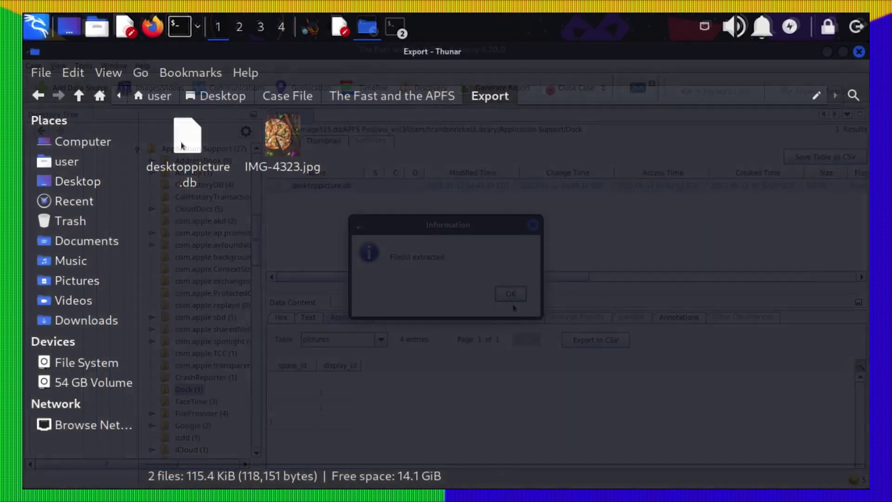
# Step: From the Export folder in Thunar, open desktoppicture.db in the SQLite database browser and view its table data
pyautogui.rightClick(183, 148)
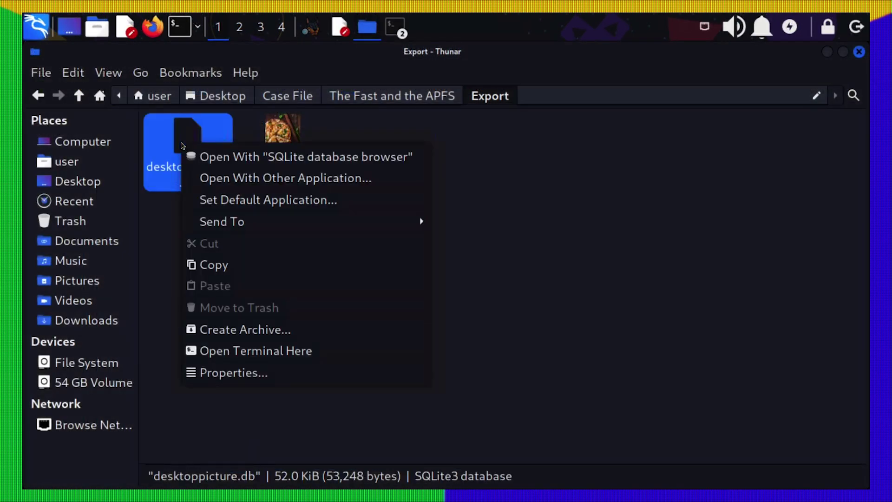
pyautogui.click(398, 163)
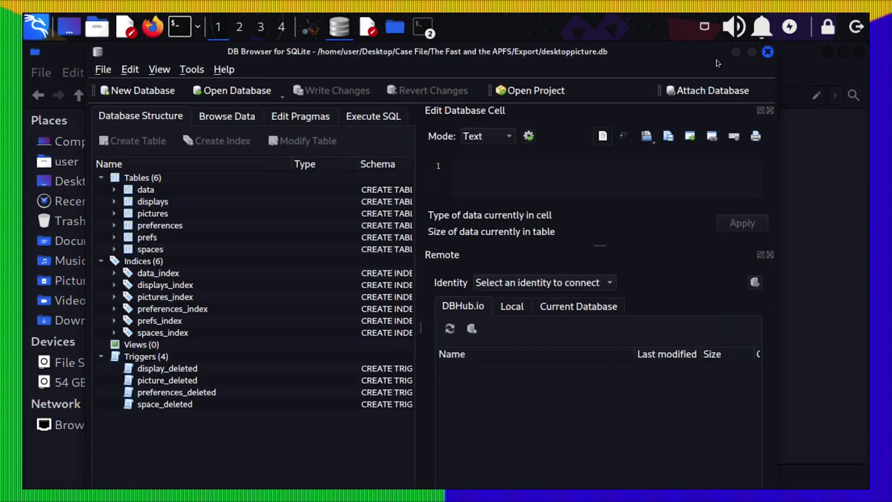
pyautogui.click(241, 117)
pyautogui.click(246, 210)
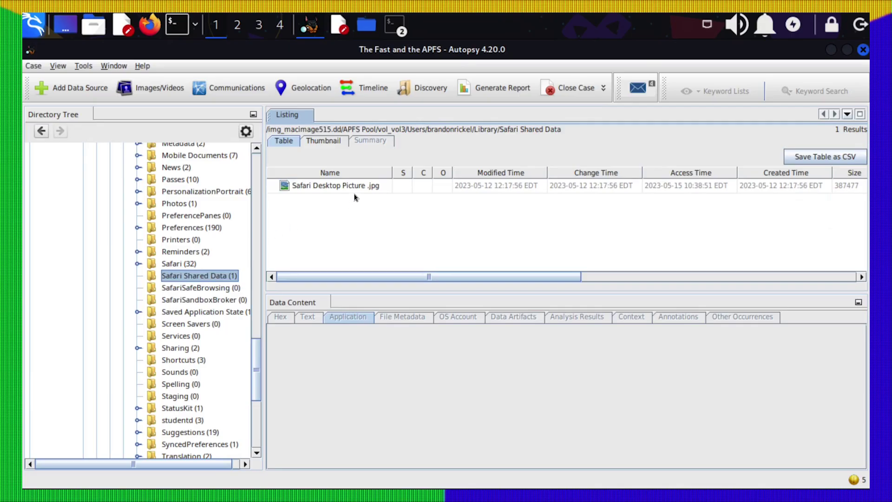
# Step: In Autopsy, extract Safari Desktop Picture .jpg from Library/Safari Shared Data to the Export folder
pyautogui.rightClick(375, 186)
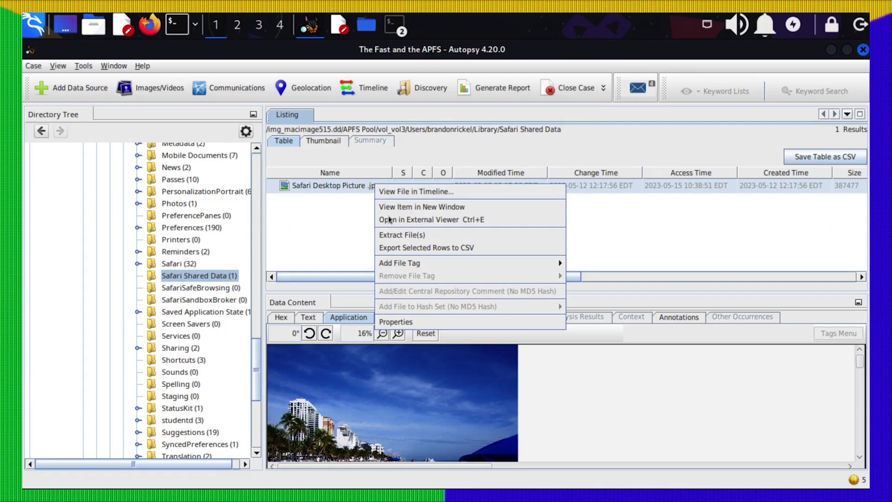
pyautogui.click(391, 235)
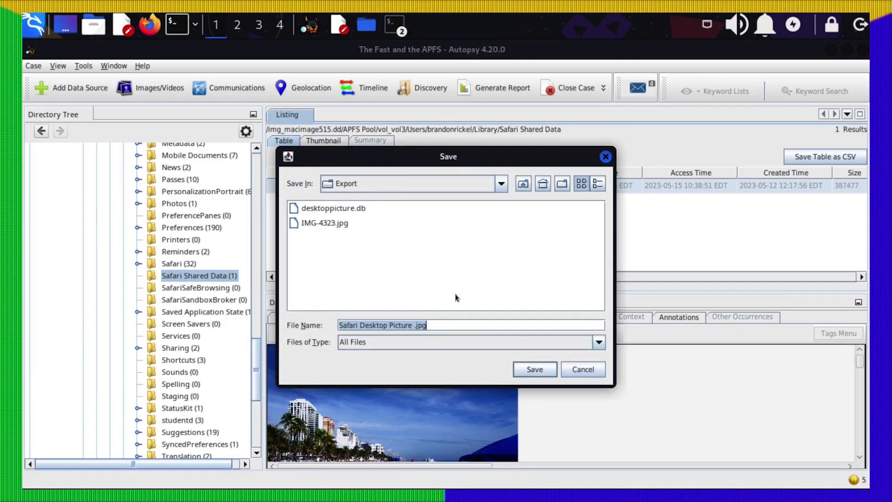
pyautogui.click(537, 370)
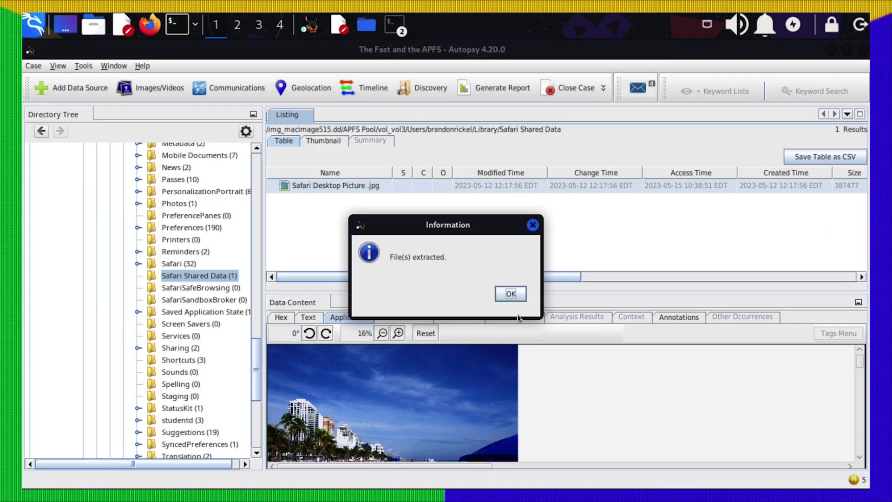
# Step: In the terminal's Export folder, compute the MD5 hash of 'Safari Desktop Picture .jpg' with md5sum
pyautogui.write('md')
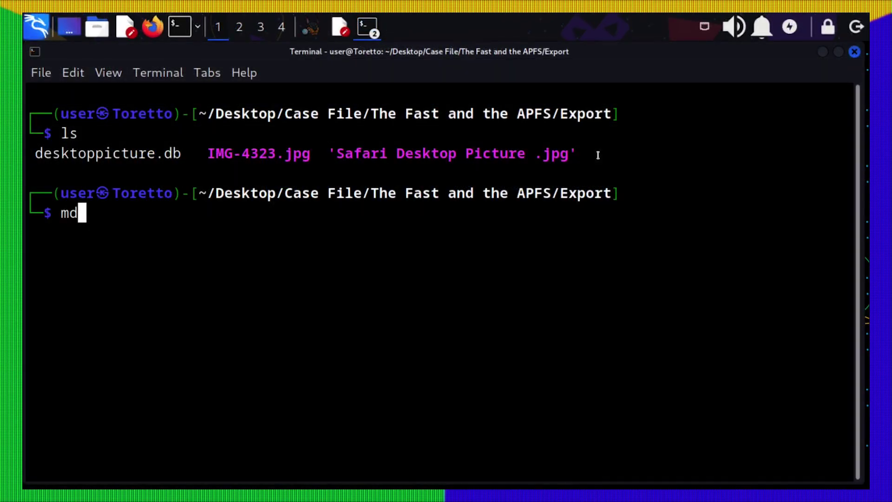
pyautogui.write('5sum')
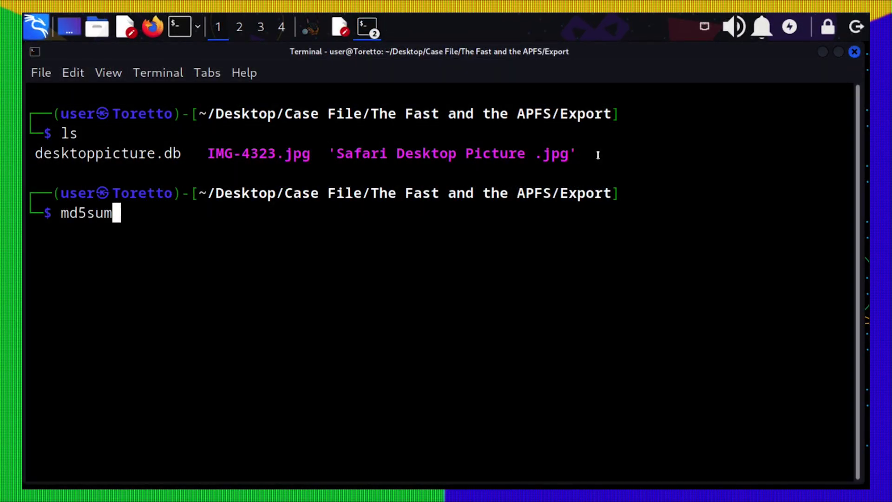
pyautogui.write(" 'S")
pyautogui.press('Tab')
pyautogui.press('Return')
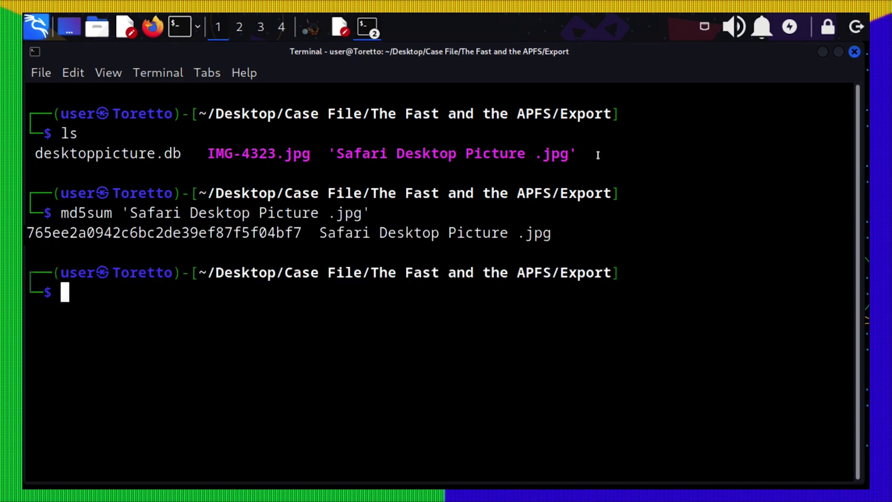
# Step: Copy the MD5 hash of Safari Desktop Picture .jpg from the terminal and paste it into the case notes
pyautogui.doubleClick(238, 232)
pyautogui.rightClick(239, 232)
pyautogui.click(268, 261)
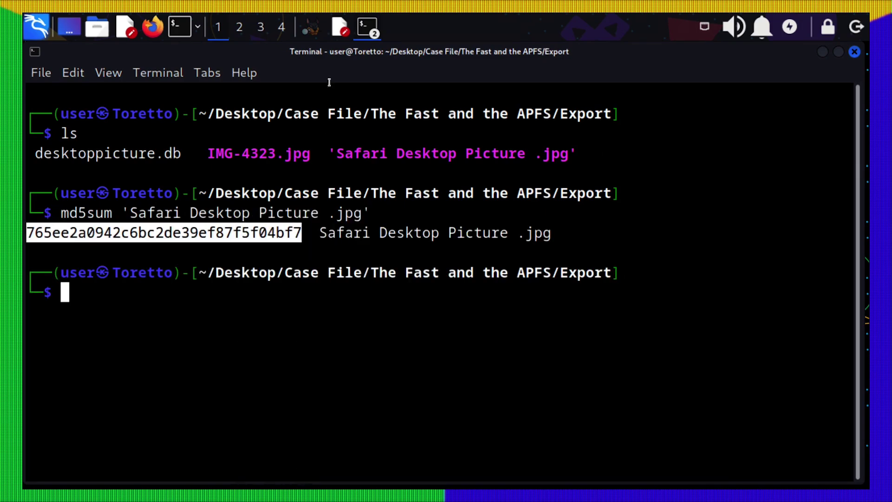
pyautogui.click(340, 27)
pyautogui.hotkey('ctrl', 'v')
pyautogui.press('Return')
pyautogui.press('Return')
pyautogui.click(707, 124)
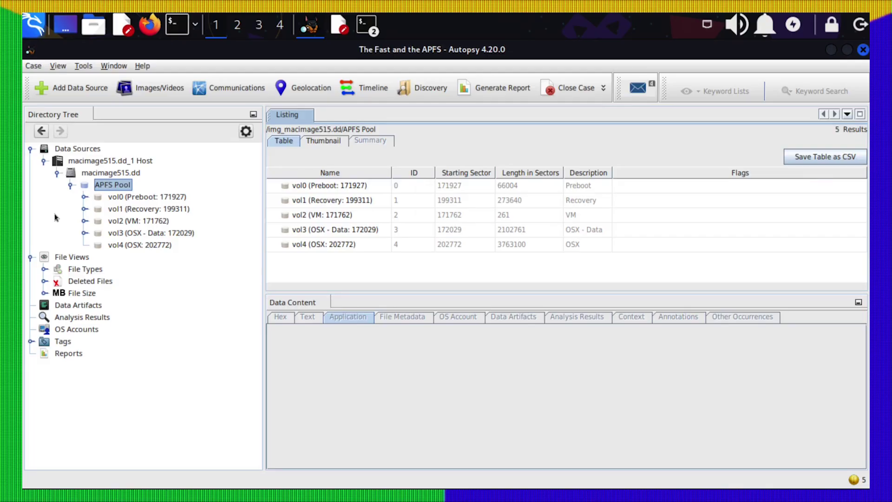
# Step: In Autopsy, browse vol3 (OSX - Data) through Users and the user's home folder to Library/Safari and locate the history files
pyautogui.click(85, 232)
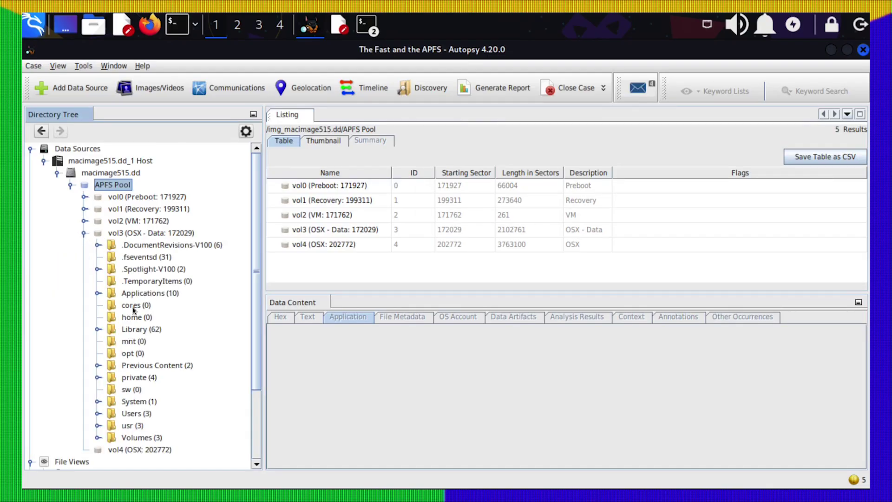
pyautogui.click(98, 414)
pyautogui.click(111, 425)
pyautogui.scroll(-4, 230, 322)
pyautogui.click(125, 281)
pyautogui.scroll(-10, 139, 303)
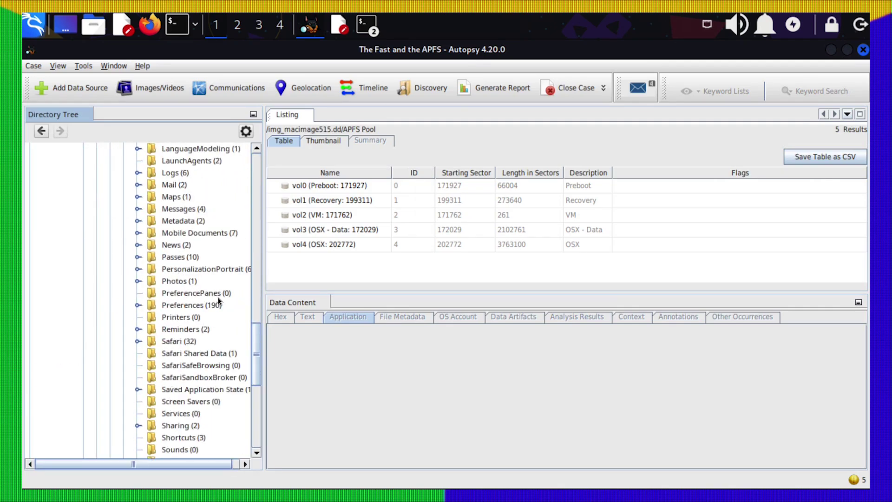
pyautogui.click(171, 341)
pyautogui.scroll(-3, 409, 213)
pyautogui.scroll(-3, 411, 212)
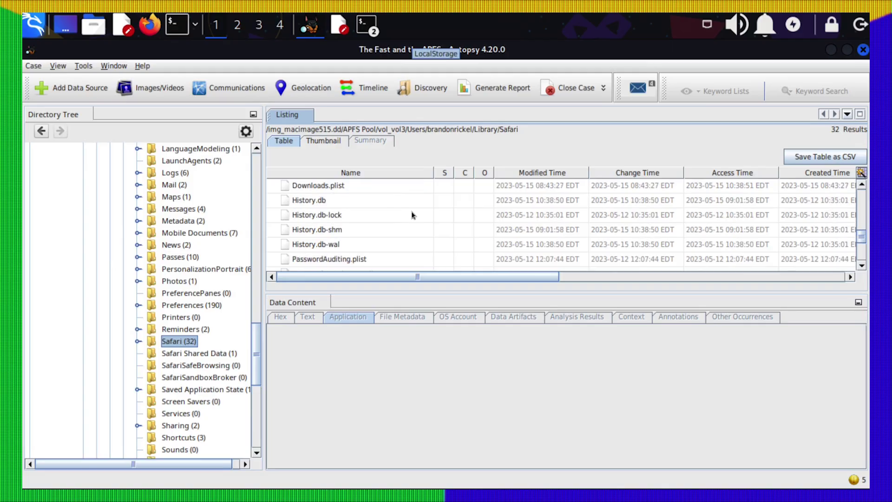
# Step: Export the history_items table of History.db as history_items CSV to the Export folder
pyautogui.click(327, 203)
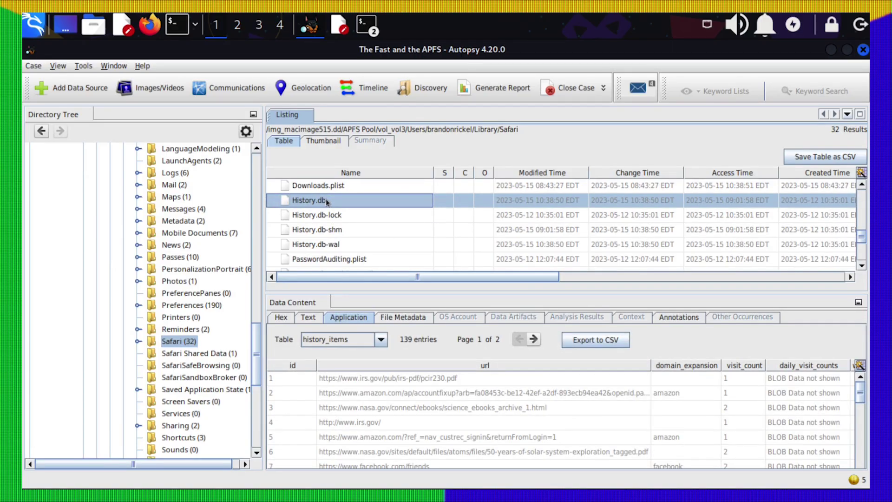
pyautogui.click(604, 340)
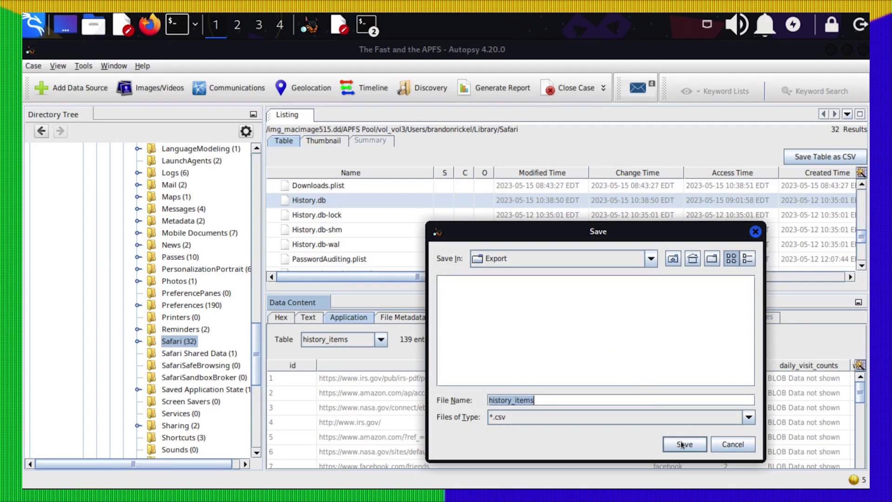
pyautogui.click(683, 444)
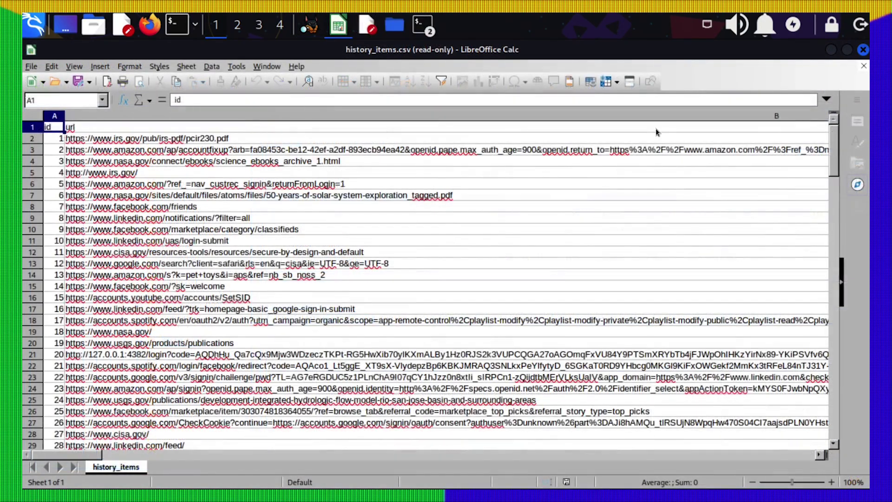
# Step: In history_items.csv, opened in LibreOffice Calc, search the url column for p1it.pdf
pyautogui.click(656, 128)
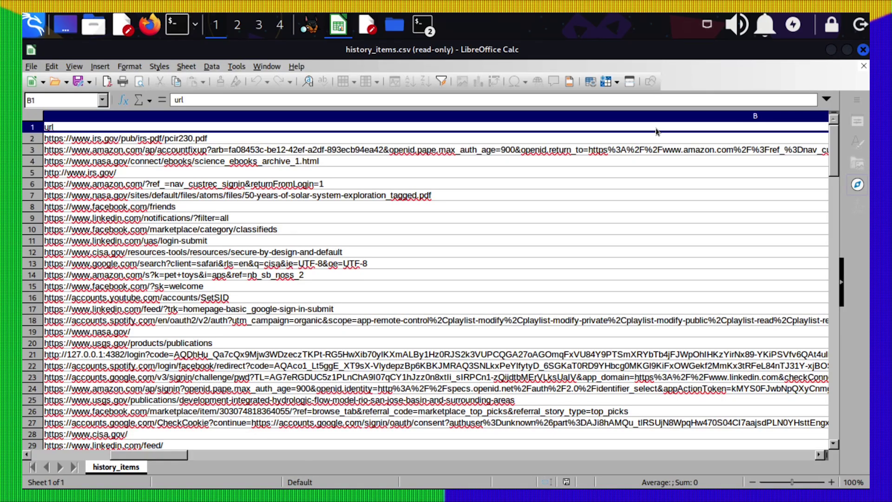
pyautogui.hotkey('ctrl', 'f')
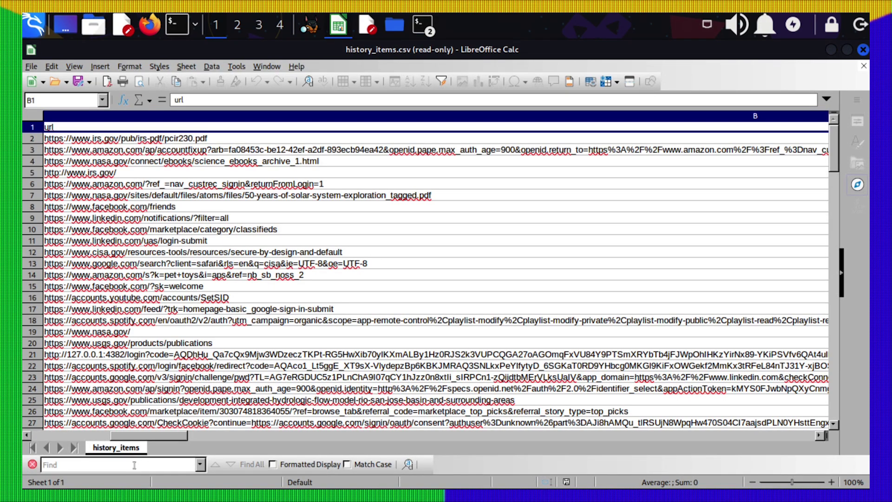
pyautogui.write('p1it.pdf')
pyautogui.press('Return')
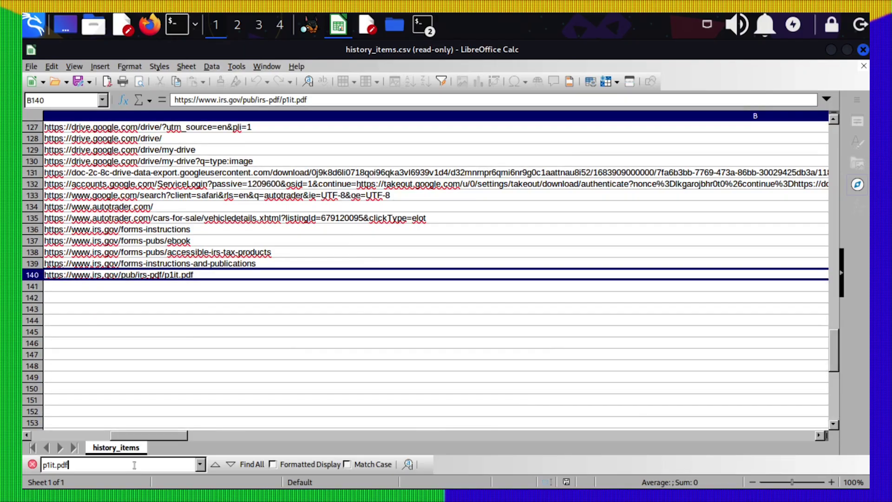
# Step: Copy the full p1it.pdf URL from cell B140 and paste it into the case notes
pyautogui.moveTo(317, 100); pyautogui.dragTo(185, 100)
pyautogui.rightClick(185, 100)
pyautogui.click(200, 121)
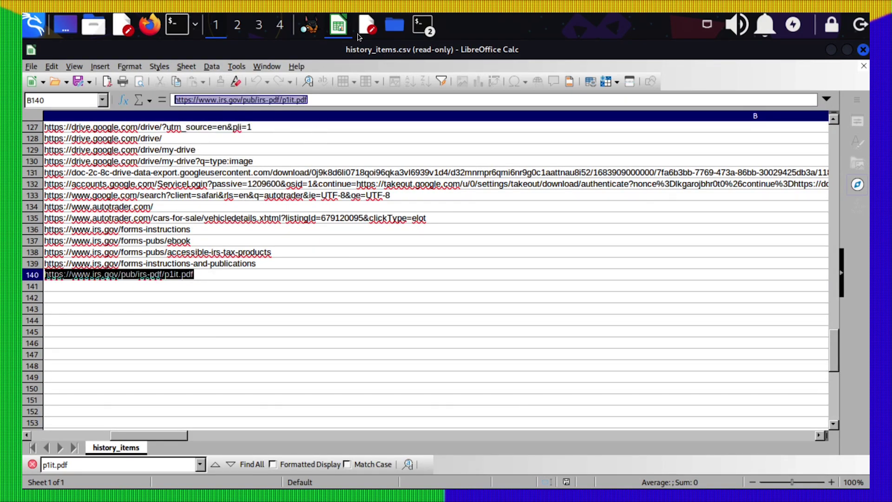
pyautogui.click(367, 25)
pyautogui.hotkey('ctrl', 'v')
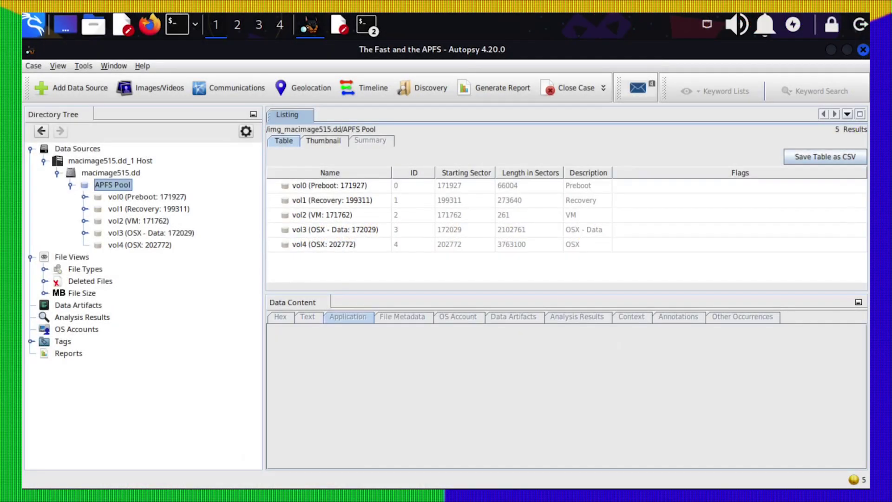
# Step: In Autopsy, browse vol0 (Preboot) through the 81C6F081-F99D-401A-962E-5DE8860C91F0 folder to var/db
pyautogui.click(84, 196)
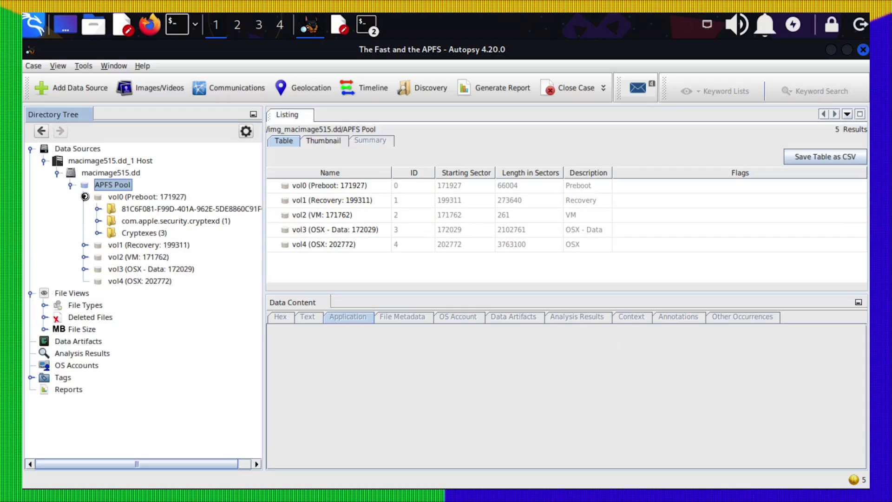
pyautogui.click(97, 210)
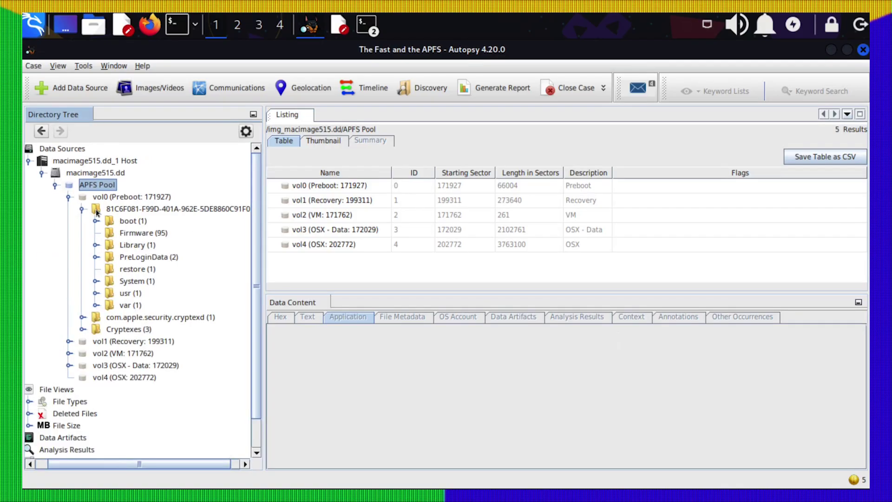
pyautogui.click(96, 305)
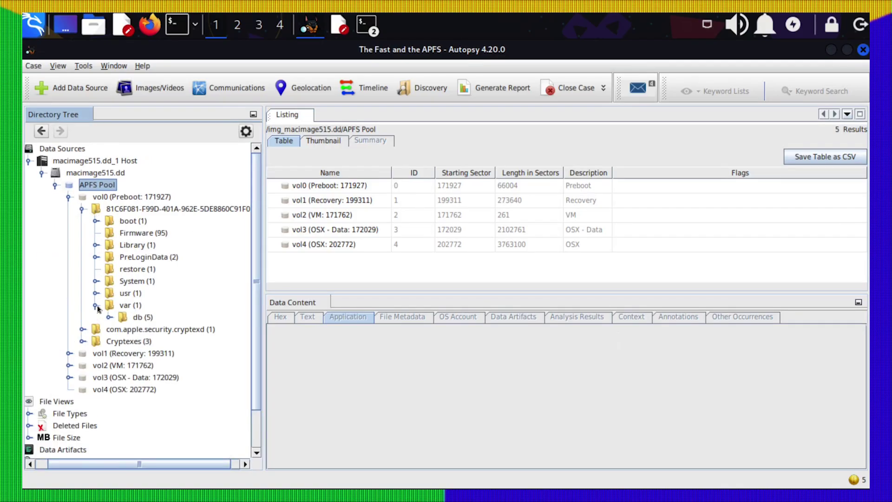
pyautogui.click(134, 318)
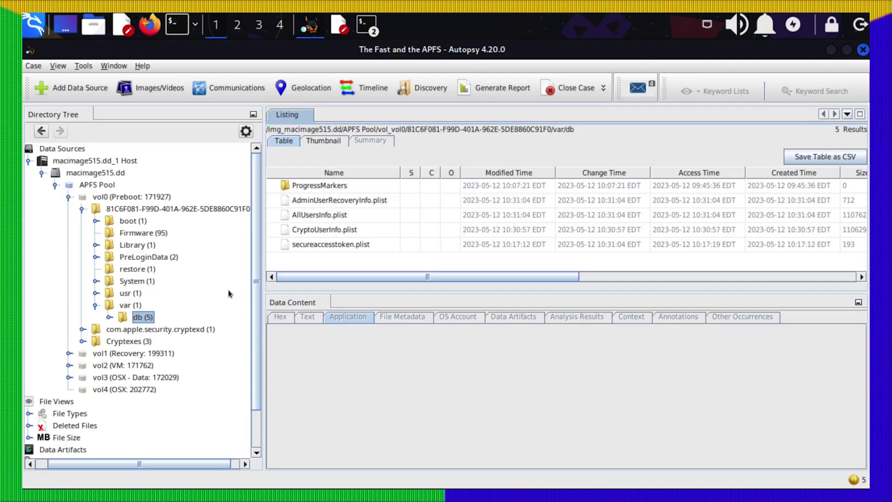
# Step: Extract CryptoUserInfo.plist from the db folder to the case's Export folder
pyautogui.click(375, 231)
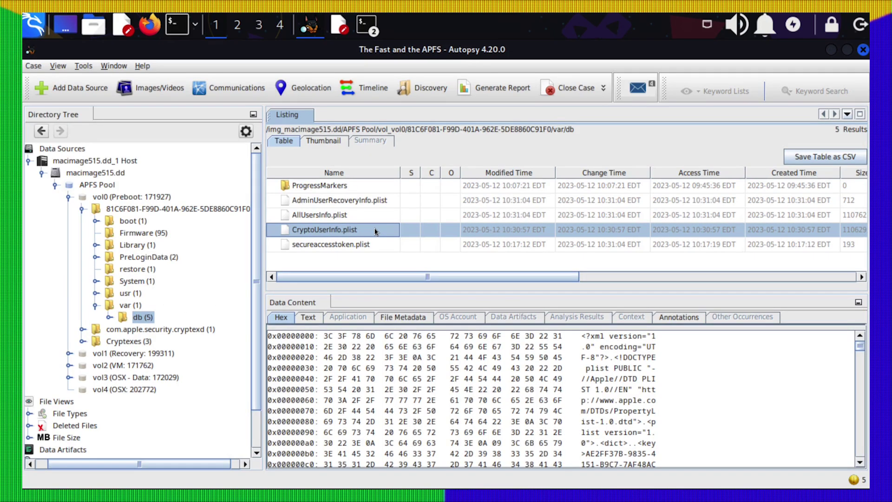
pyautogui.rightClick(376, 231)
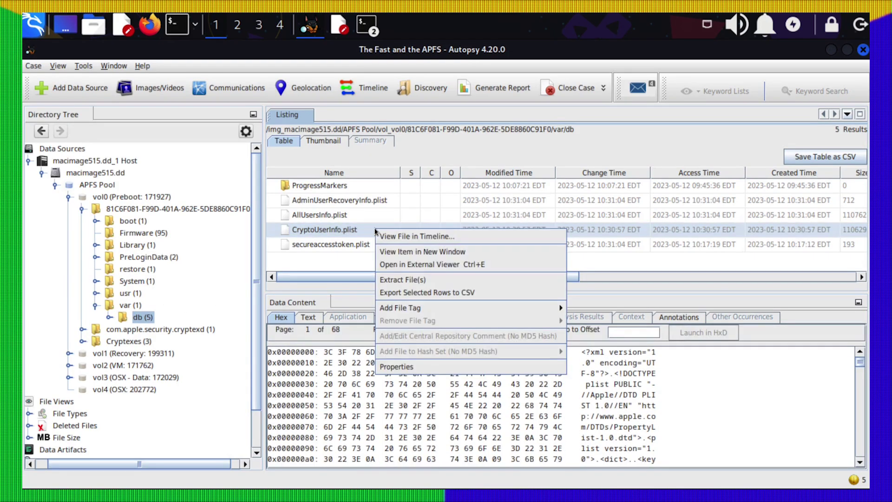
pyautogui.click(399, 280)
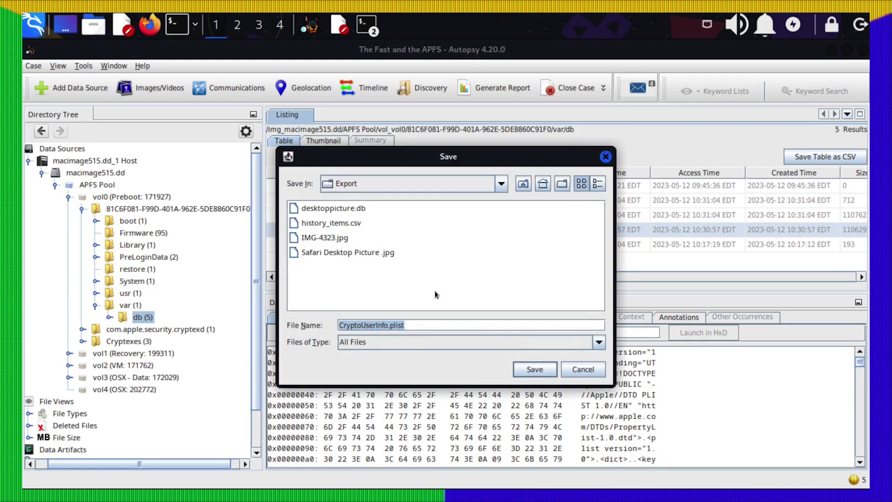
pyautogui.click(539, 370)
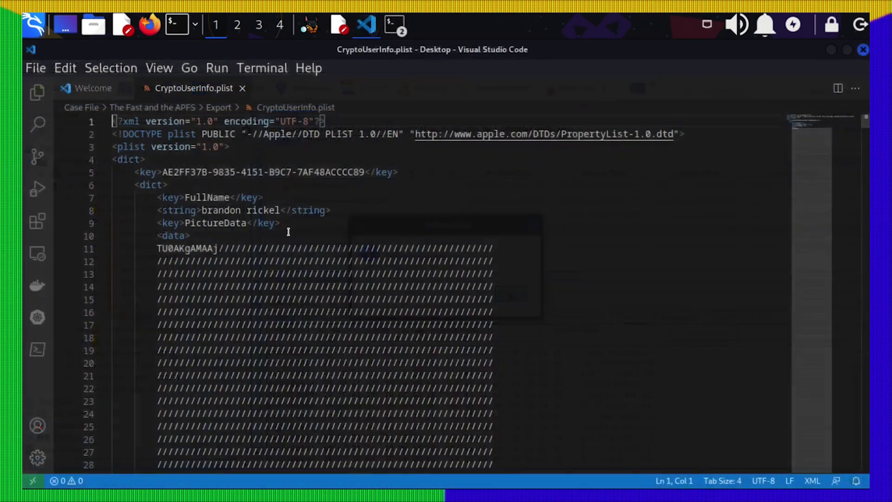
# Step: In Visual Studio Code, delete the XML header lines of CryptoUserInfo.plist that precede the base64 picture data
pyautogui.moveTo(288, 232); pyautogui.dragTo(80, 118)
pyautogui.press('Delete')
pyautogui.press('Delete')
# Step: Delete the closing XML tags after the base64 data so CryptoUserInfo.plist ends at line 17552
pyautogui.moveTo(866, 121); pyautogui.dragTo(866, 463)
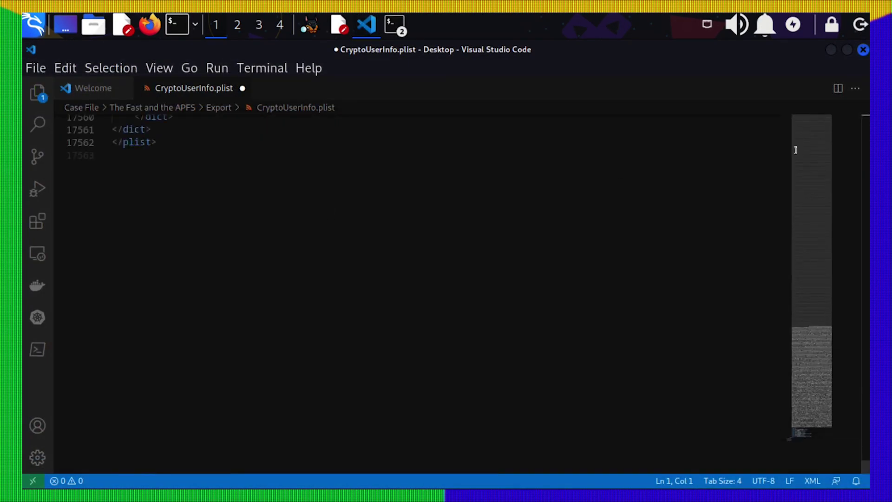
pyautogui.click(239, 159)
pyautogui.scroll(4, 231, 181)
pyautogui.moveTo(112, 295); pyautogui.dragTo(44, 163)
pyautogui.press('Delete')
pyautogui.press('BackSpace')
# Step: Save CryptoUserInfo.plist with superuser rights, entering the account password in the authentication prompt
pyautogui.click(35, 68)
pyautogui.click(154, 294)
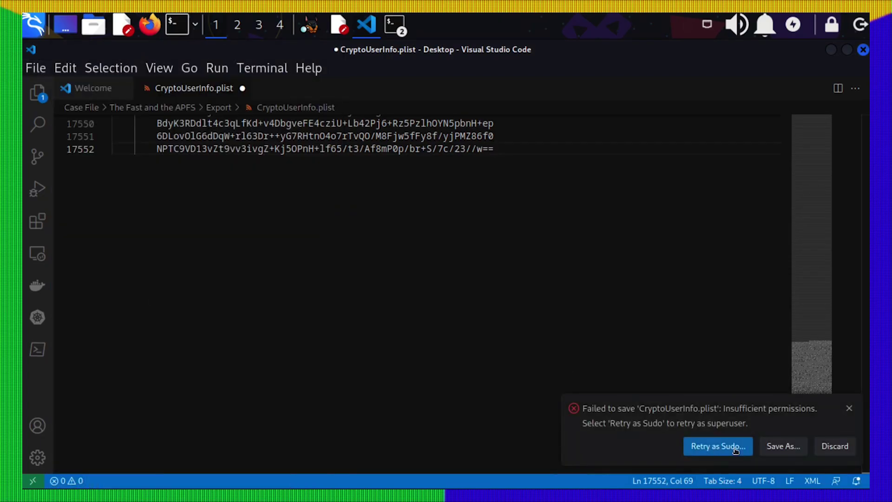
pyautogui.click(720, 447)
pyautogui.write('•••••••')
pyautogui.click(675, 358)
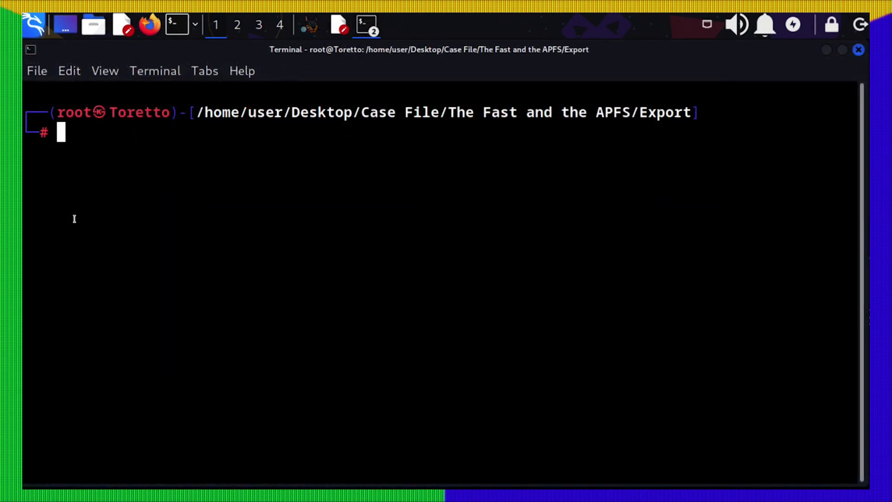
# Step: In the root terminal, decode CryptoUserInfo.plist into file.jpg with base64 -d -i and list the Export folder's files
pyautogui.write('base64 -d ')
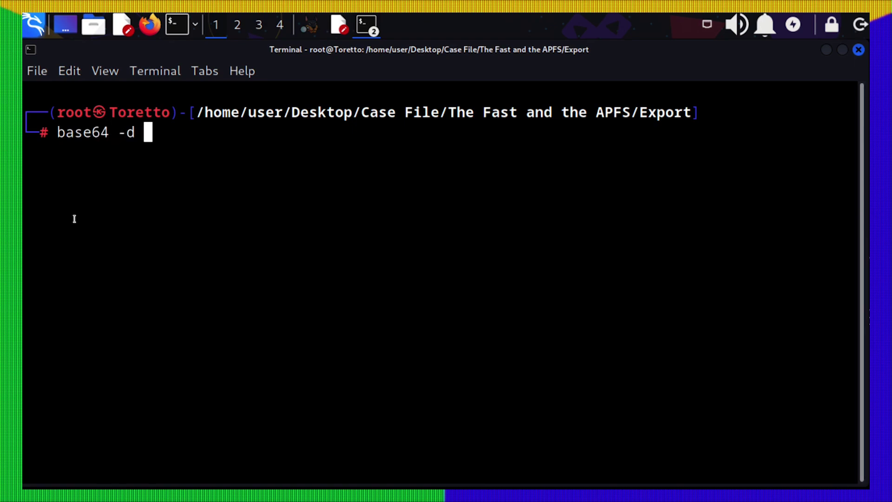
pyautogui.write('-i CryptoUserInfo.plist > file.jpg')
pyautogui.press('Return')
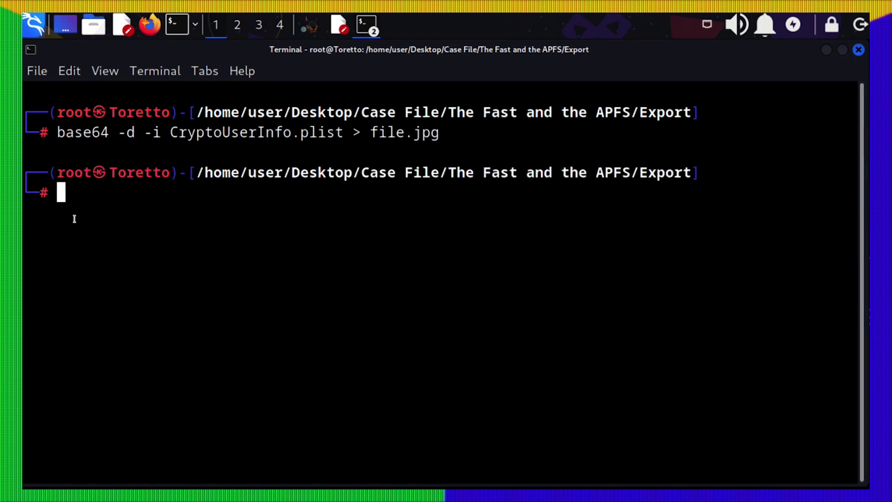
pyautogui.write('ls')
pyautogui.press('Return')
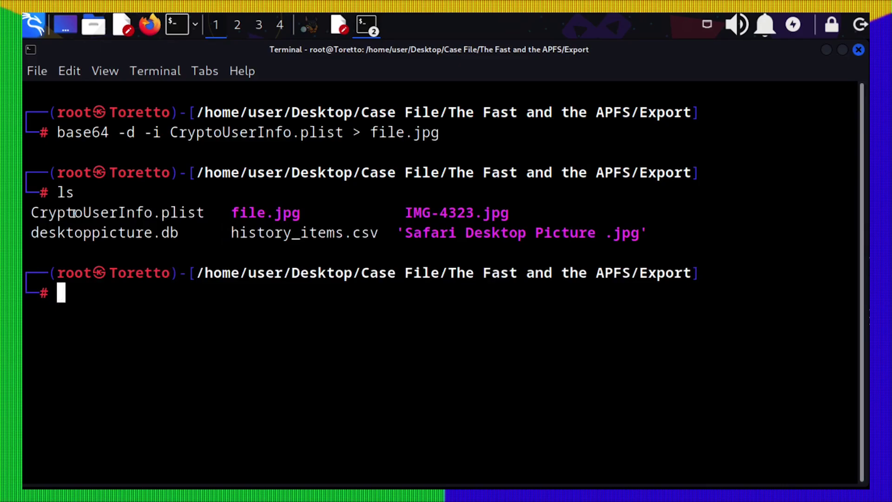
# Step: Compute the MD5 hash of file.jpg with md5sum
pyautogui.write('md')
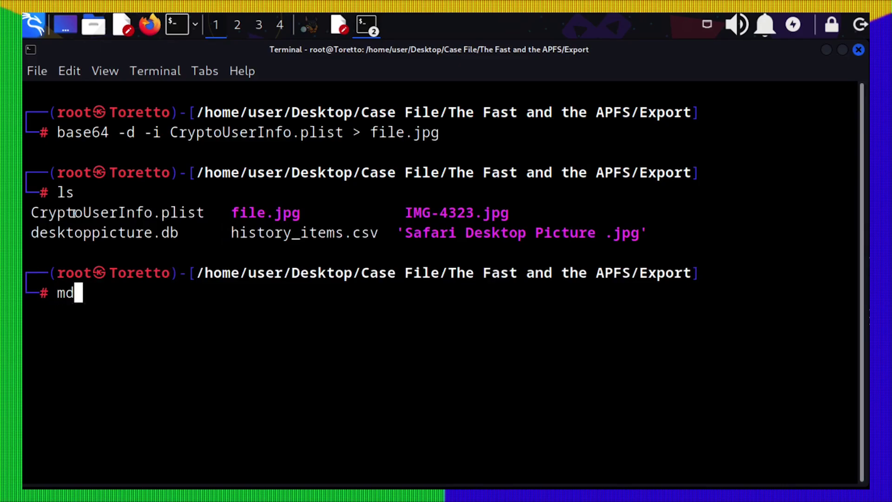
pyautogui.write('5sum file.jpg')
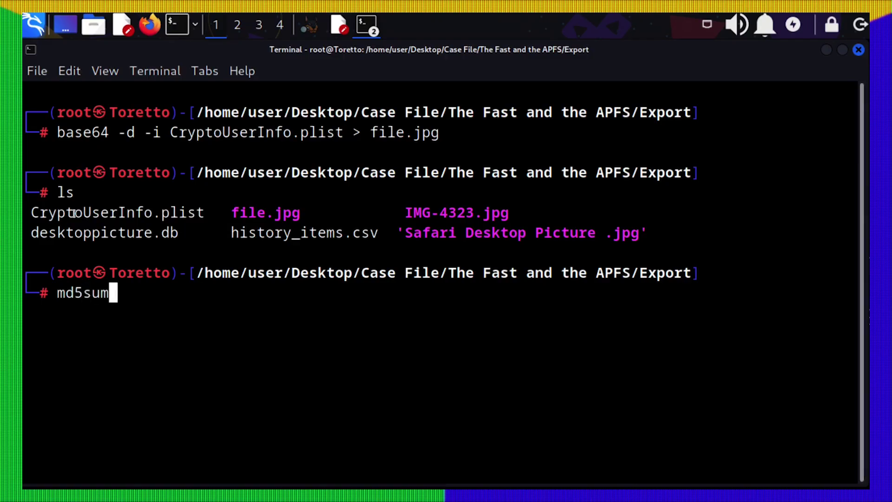
pyautogui.press('Return')
# Step: Copy the MD5 hash of file.jpg from the terminal and paste it into the case notes
pyautogui.doubleClick(214, 313)
pyautogui.rightClick(214, 312)
pyautogui.click(257, 261)
pyautogui.click(339, 26)
pyautogui.hotkey('ctrl', 'v')
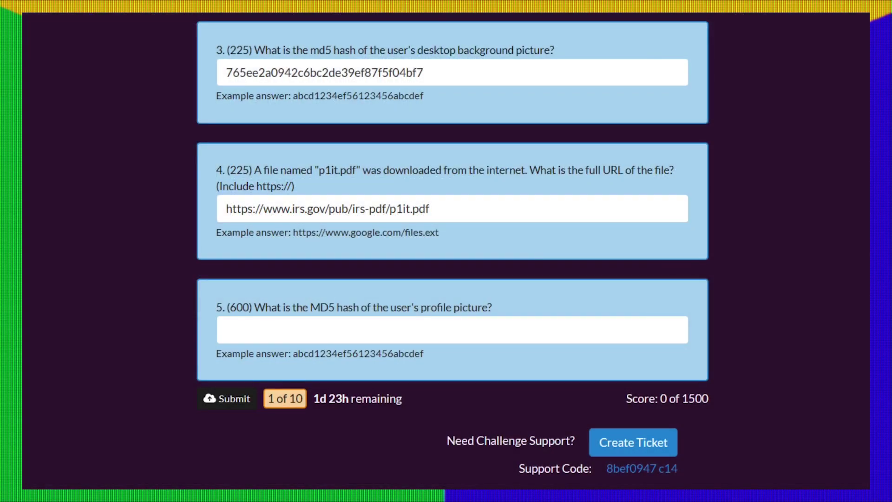
# Step: Enter f27e653ff0296fbabead9c67787ab480 as the answer to the profile picture question and submit the challenge answers
pyautogui.click(227, 329)
pyautogui.hotkey('ctrl', 'v')
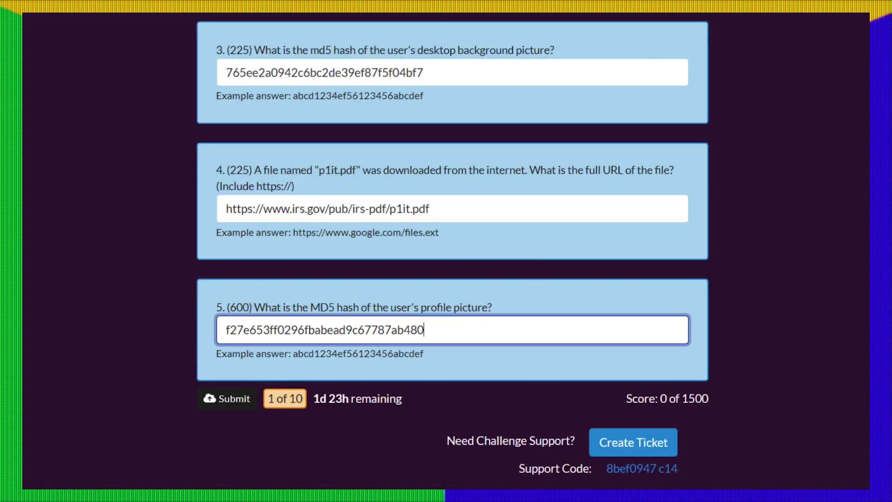
pyautogui.click(228, 398)
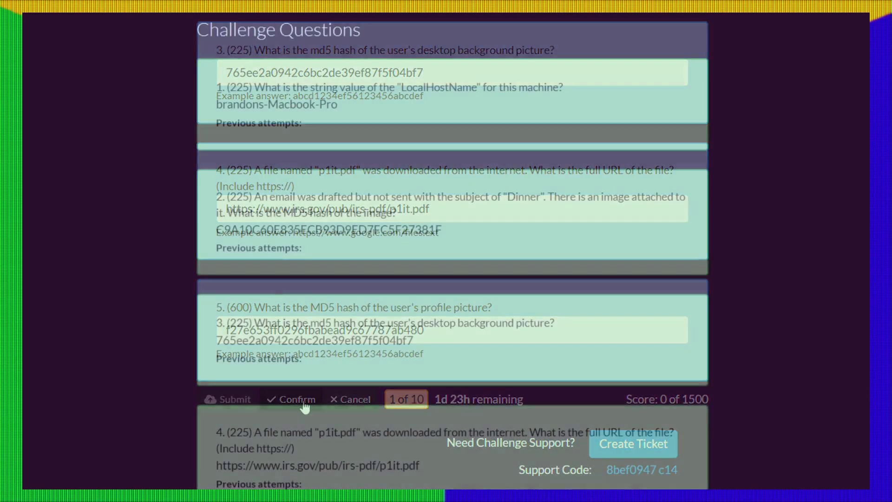